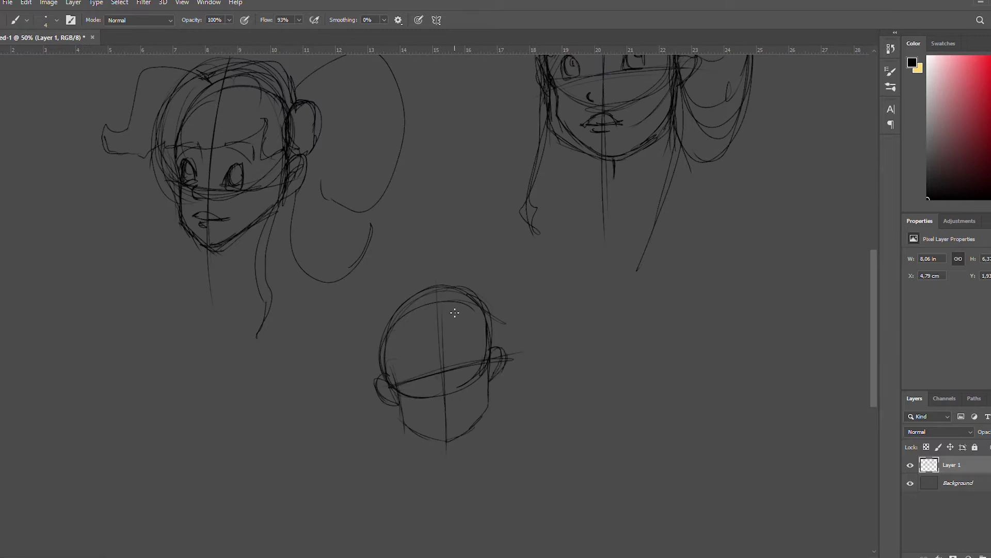
- Sketch the eyes, eyebrows, nose and mouth on the blank front-facing head
{"action": "key", "text": "ctrl+plus"}
{"action": "left_click_drag", "start_coordinate": [368, 207], "coordinate": [343, 195]}
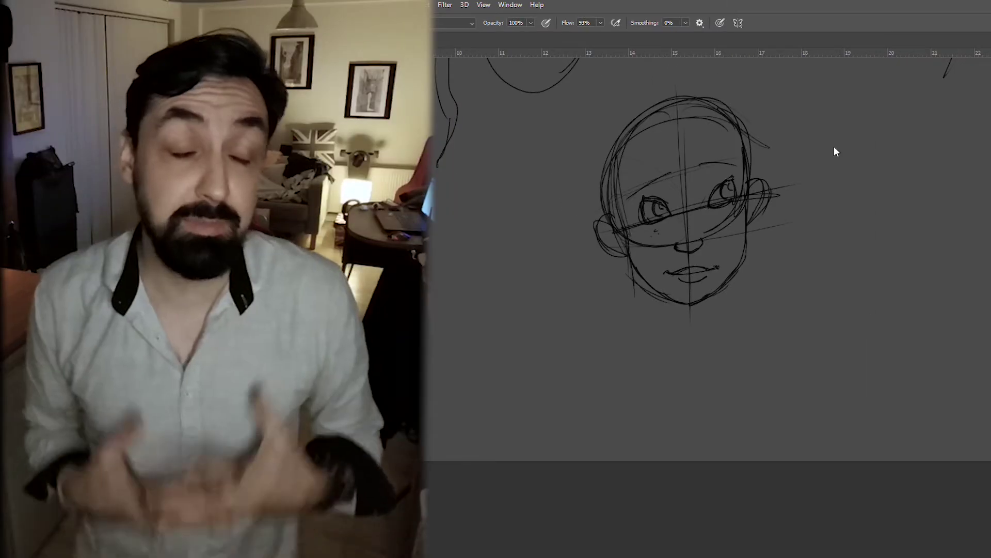
- Sketch spiky hair and a side ponytail on the head, and add a neck with a rounded neckline
{"action": "left_click_drag", "start_coordinate": [229, 163], "coordinate": [447, 74]}
{"action": "left_click_drag", "start_coordinate": [282, 245], "coordinate": [249, 328]}
{"action": "left_click_drag", "start_coordinate": [552, 332], "coordinate": [558, 408]}
{"action": "left_click_drag", "start_coordinate": [672, 304], "coordinate": [635, 423]}
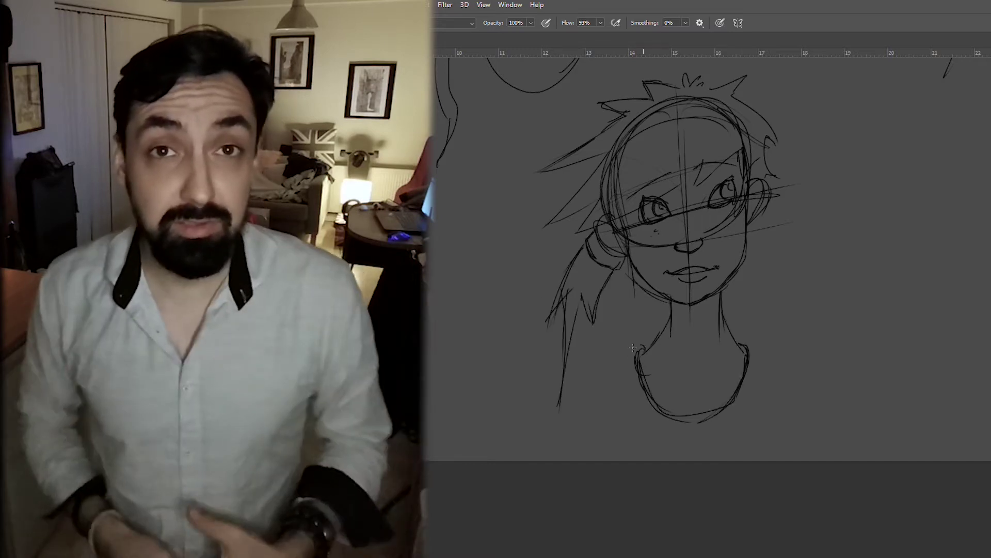
- Add the shirt's outer collar and collarbone lines, and reinforce the spiky hair and the fringe across the face
{"action": "left_click_drag", "start_coordinate": [744, 331], "coordinate": [759, 392]}
{"action": "left_click_drag", "start_coordinate": [646, 369], "coordinate": [744, 364]}
{"action": "left_click_drag", "start_coordinate": [682, 82], "coordinate": [751, 74]}
{"action": "mouse_move", "coordinate": [765, 121]}
{"action": "left_mouse_down"}
{"action": "mouse_move", "coordinate": [792, 155]}
{"action": "mouse_move", "coordinate": [698, 173]}
{"action": "left_mouse_up"}
{"action": "left_click_drag", "start_coordinate": [759, 176], "coordinate": [773, 194]}
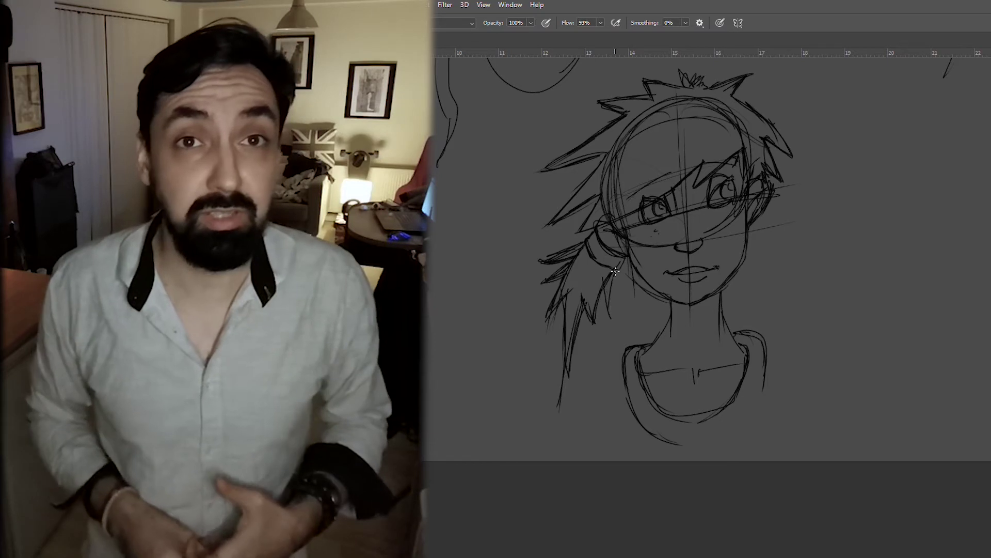
{"action": "key", "text": "ctrl+0"}
{"action": "key", "text": "l"}
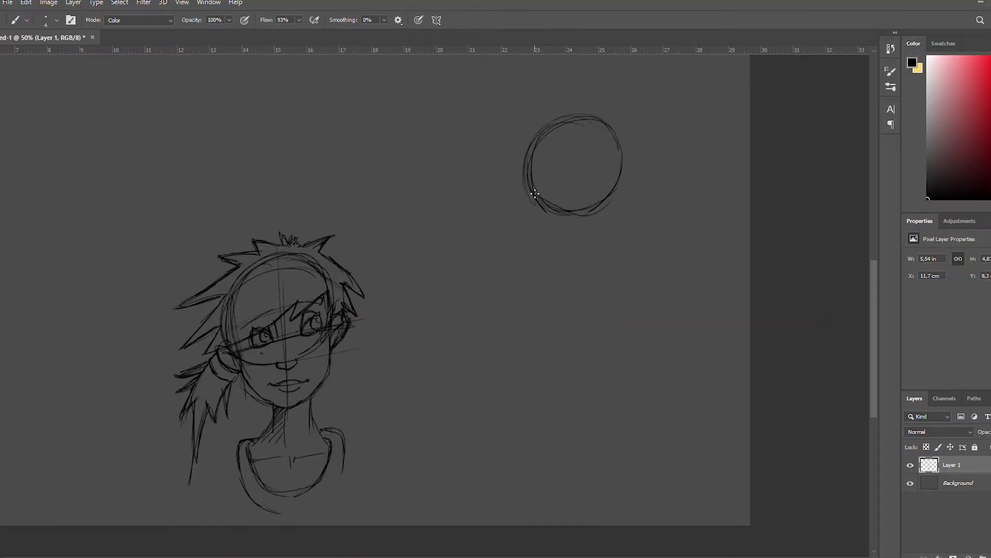
{"action": "mouse_move", "coordinate": [534, 160]}
{"action": "left_mouse_down"}
{"action": "mouse_move", "coordinate": [539, 211]}
{"action": "mouse_move", "coordinate": [556, 210]}
{"action": "mouse_move", "coordinate": [528, 213]}
{"action": "left_mouse_up"}
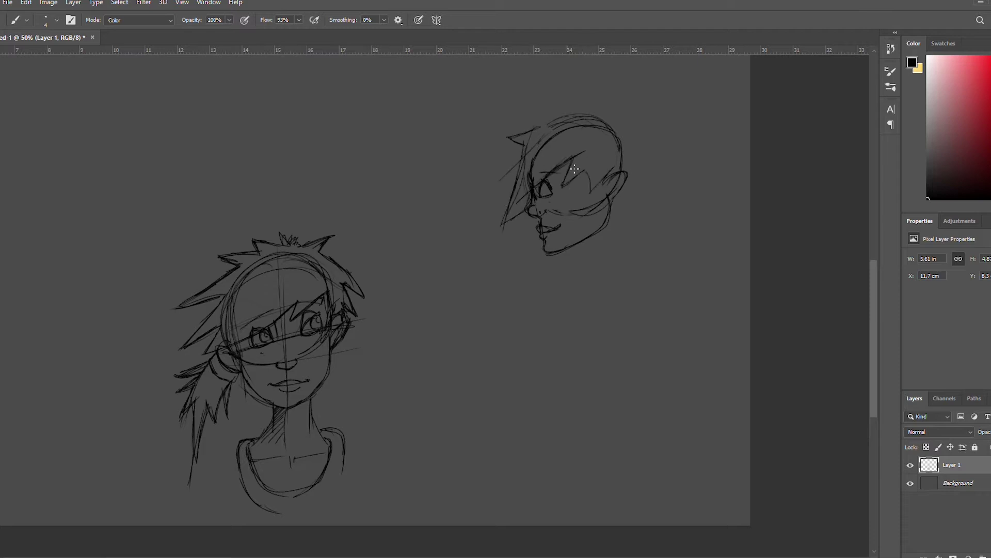
{"action": "key", "text": "ctrl+z"}
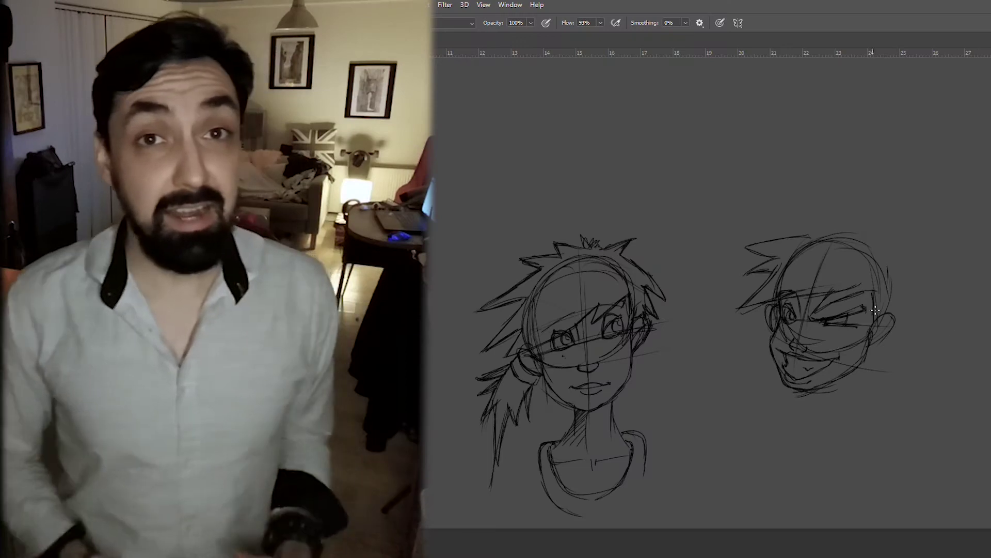
- Finish the winking, grinning head beside the first bust with spiky hair, a ponytail, a neck and a neckline
{"action": "mouse_move", "coordinate": [793, 241]}
{"action": "left_mouse_down"}
{"action": "mouse_move", "coordinate": [857, 227]}
{"action": "mouse_move", "coordinate": [903, 286]}
{"action": "mouse_move", "coordinate": [897, 306]}
{"action": "mouse_move", "coordinate": [914, 331]}
{"action": "left_mouse_up"}
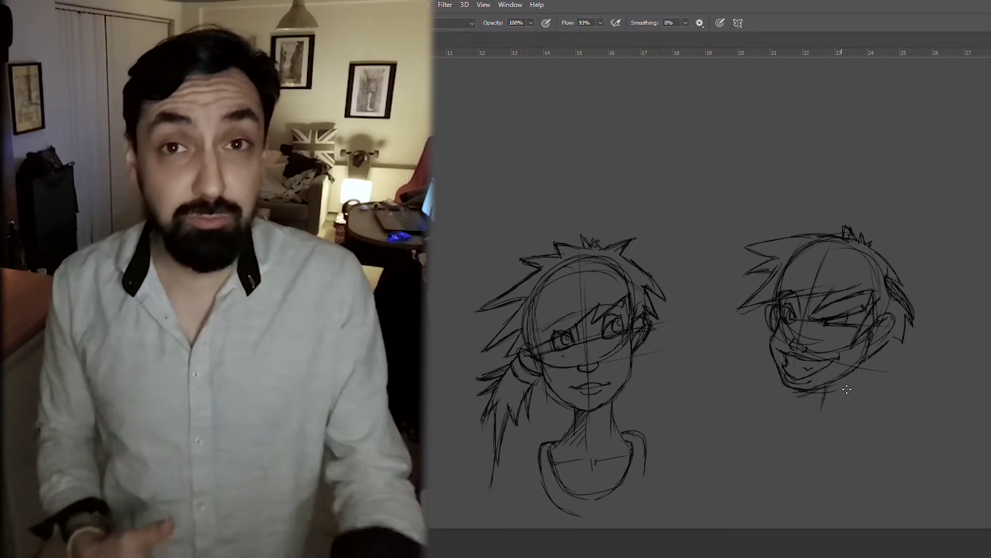
{"action": "left_click_drag", "start_coordinate": [858, 382], "coordinate": [889, 444]}
{"action": "left_click_drag", "start_coordinate": [796, 434], "coordinate": [823, 436]}
{"action": "mouse_move", "coordinate": [765, 393]}
{"action": "left_mouse_down"}
{"action": "mouse_move", "coordinate": [795, 413]}
{"action": "mouse_move", "coordinate": [824, 388]}
{"action": "left_mouse_up"}
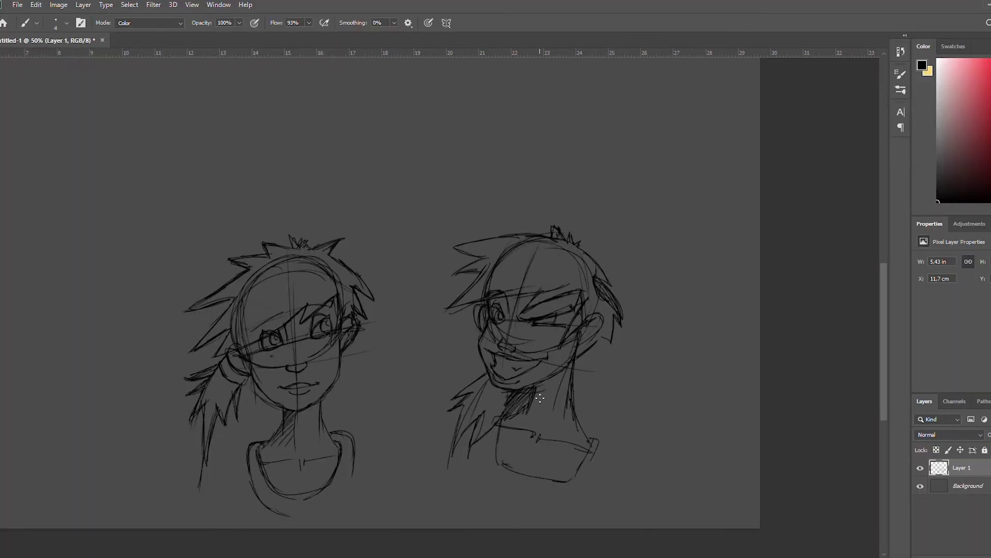
- Sketch a smaller third bust with spiky hair and a ponytail below the other two, and move it up closer to them
{"action": "key", "text": "h"}
{"action": "mouse_move", "coordinate": [543, 383]}
{"action": "left_mouse_down"}
{"action": "mouse_move", "coordinate": [573, 308]}
{"action": "mouse_move", "coordinate": [559, 291]}
{"action": "left_mouse_up"}
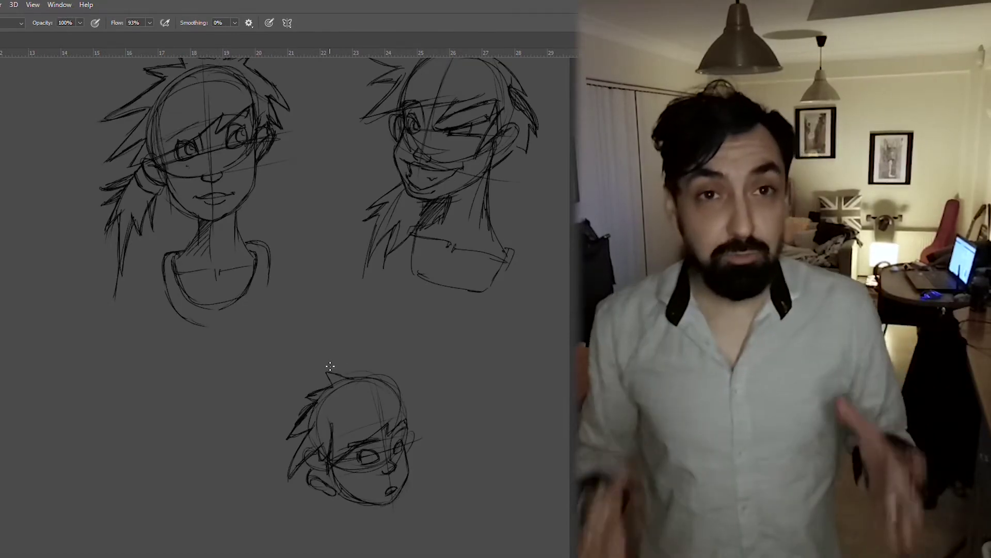
{"action": "mouse_move", "coordinate": [396, 453]}
{"action": "left_mouse_down"}
{"action": "mouse_move", "coordinate": [396, 479]}
{"action": "mouse_move", "coordinate": [455, 376]}
{"action": "left_mouse_up"}
{"action": "left_click_drag", "start_coordinate": [393, 423], "coordinate": [355, 509]}
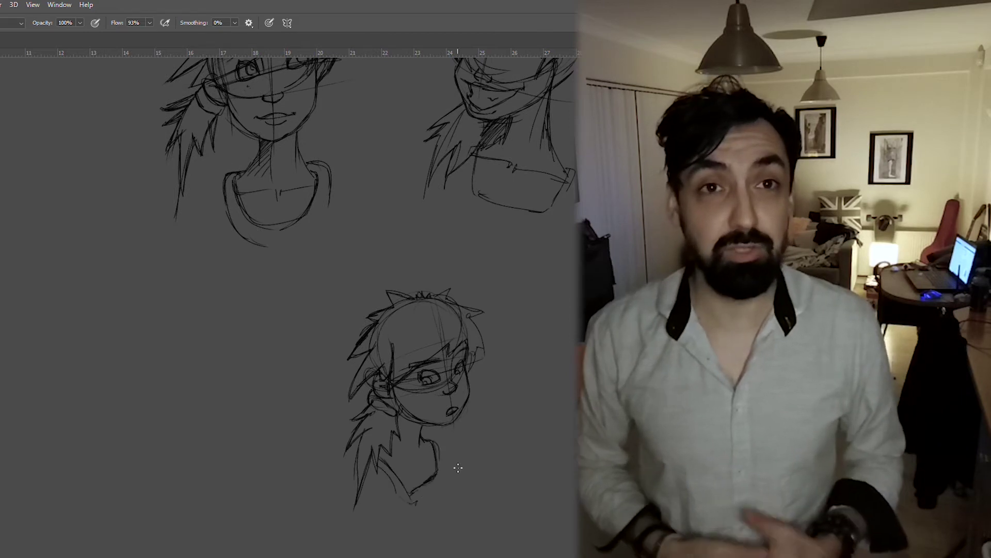
{"action": "key", "text": "v"}
{"action": "mouse_move", "coordinate": [458, 467]}
{"action": "left_mouse_down"}
{"action": "mouse_move", "coordinate": [434, 380]}
{"action": "mouse_move", "coordinate": [414, 368]}
{"action": "left_mouse_up"}
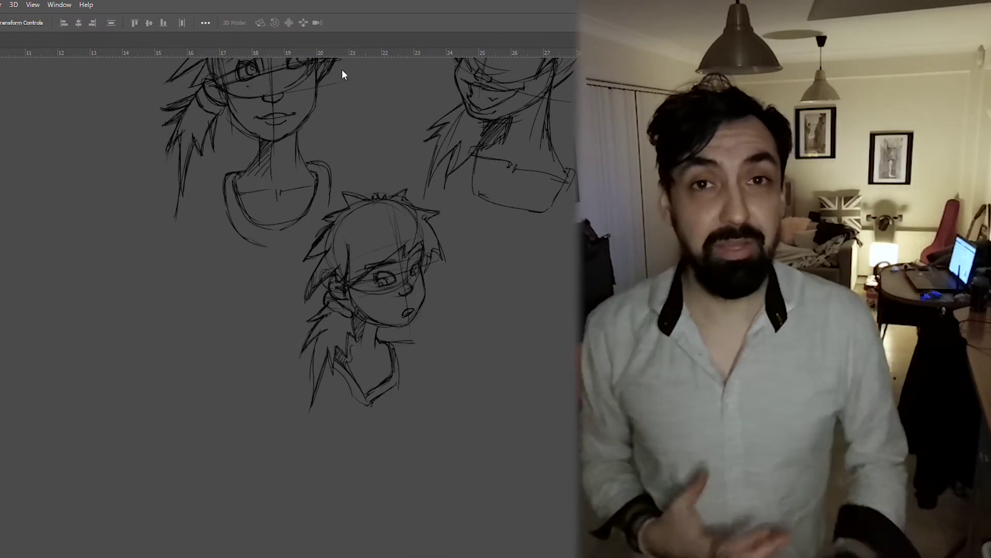
- Block in a standing full-body mannequin with head, torso, pelvis and legs in the empty area beside the busts
{"action": "key", "text": "ctrl+minus"}
{"action": "key", "text": "b"}
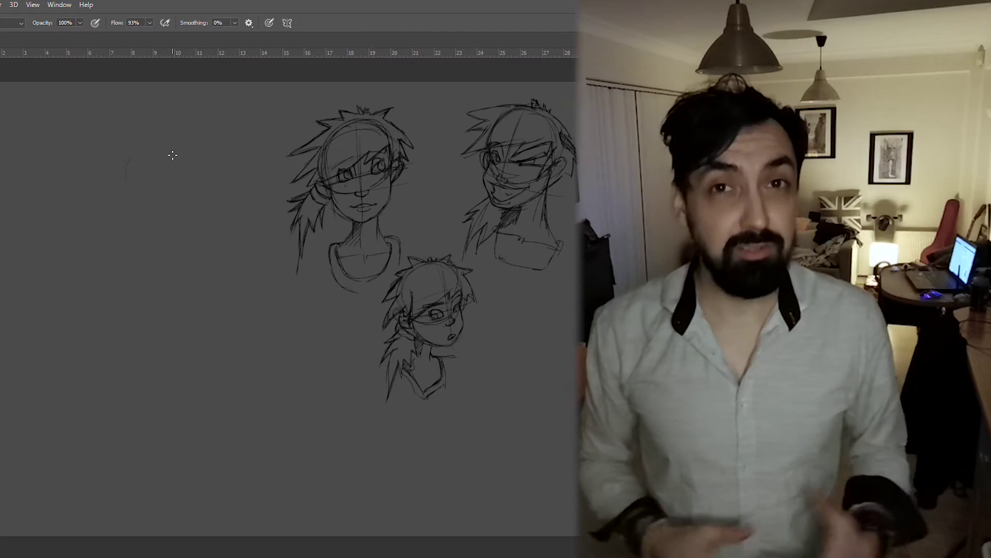
{"action": "left_click_drag", "start_coordinate": [173, 154], "coordinate": [179, 196]}
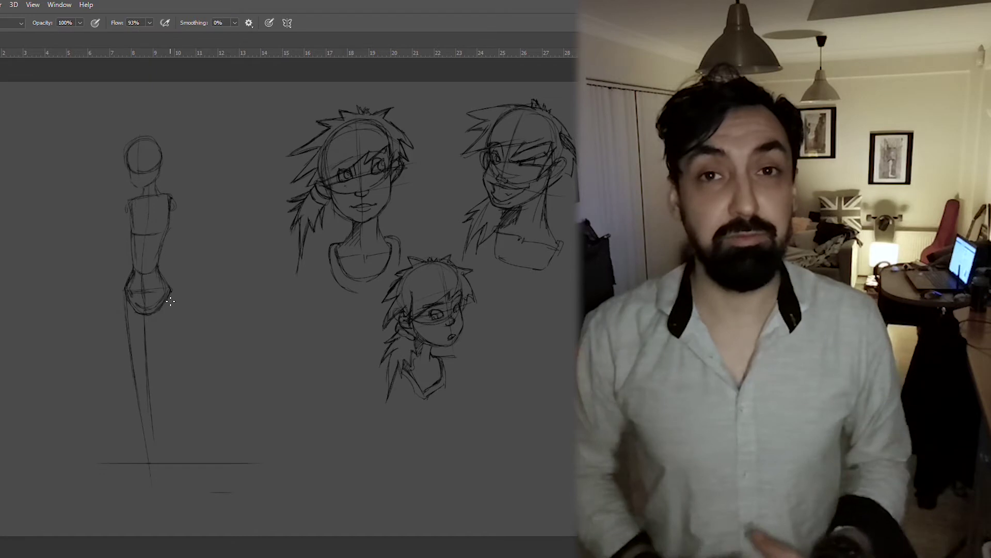
{"action": "left_click_drag", "start_coordinate": [170, 292], "coordinate": [180, 455]}
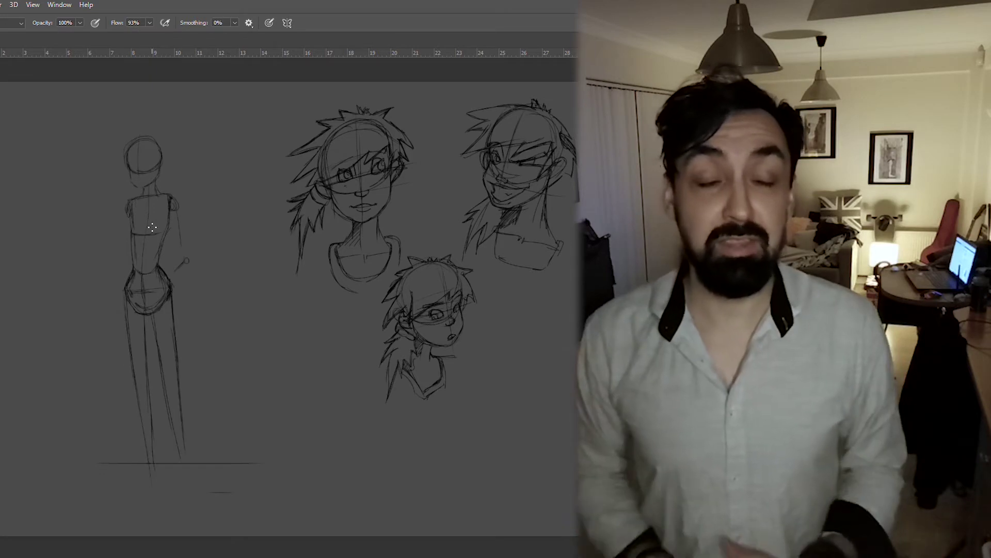
- Sketch the mannequin's chest, knee joints and lower legs down to the ground line
{"action": "key", "text": "ctrl+plus"}
{"action": "left_click_drag", "start_coordinate": [199, 281], "coordinate": [198, 304]}
{"action": "left_click_drag", "start_coordinate": [154, 286], "coordinate": [163, 310]}
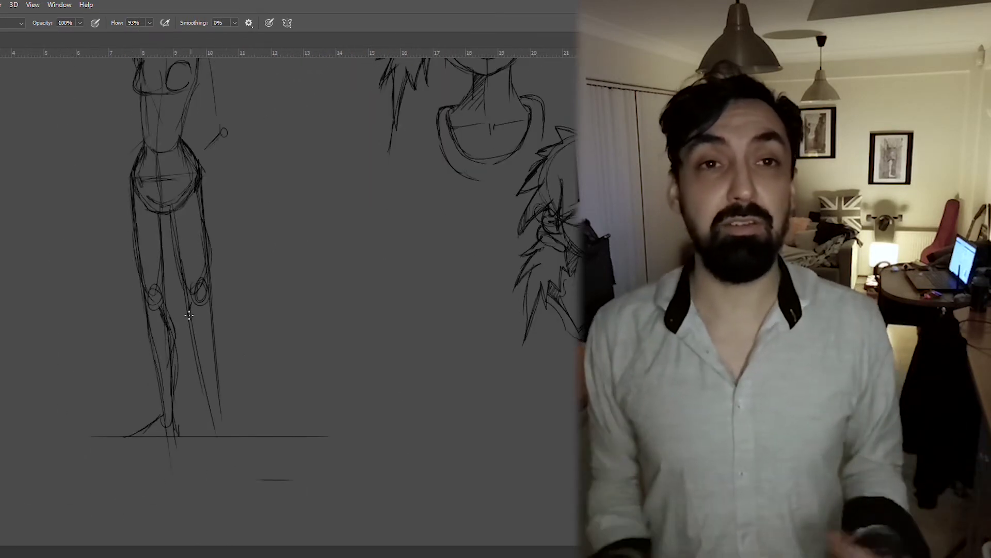
- Select the mannequin's legs with the lasso and stretch them vertically to lengthen the figure
{"action": "key", "text": "ctrl+minus"}
{"action": "key", "text": "l"}
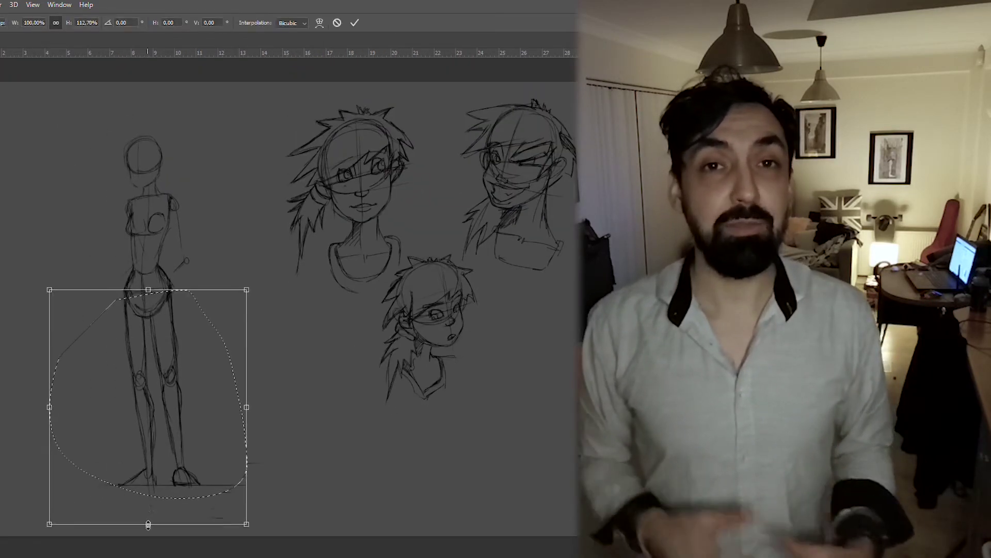
{"action": "key", "text": "ctrl+plus"}
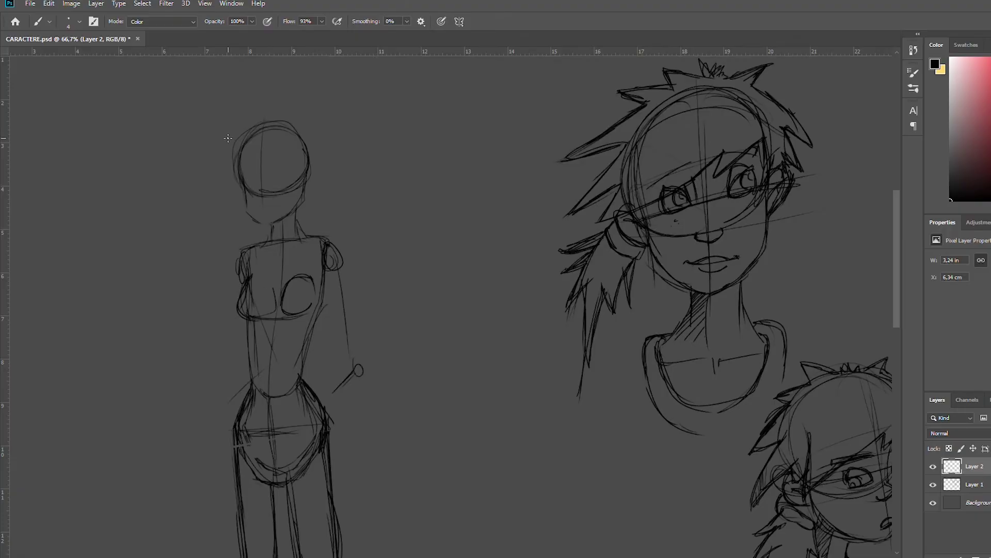
- Add a construction line across the mannequin's head and fade the body sketch on Layer 2
{"action": "left_click_drag", "start_coordinate": [246, 180], "coordinate": [298, 159]}
{"action": "key", "text": "ctrl+minus"}
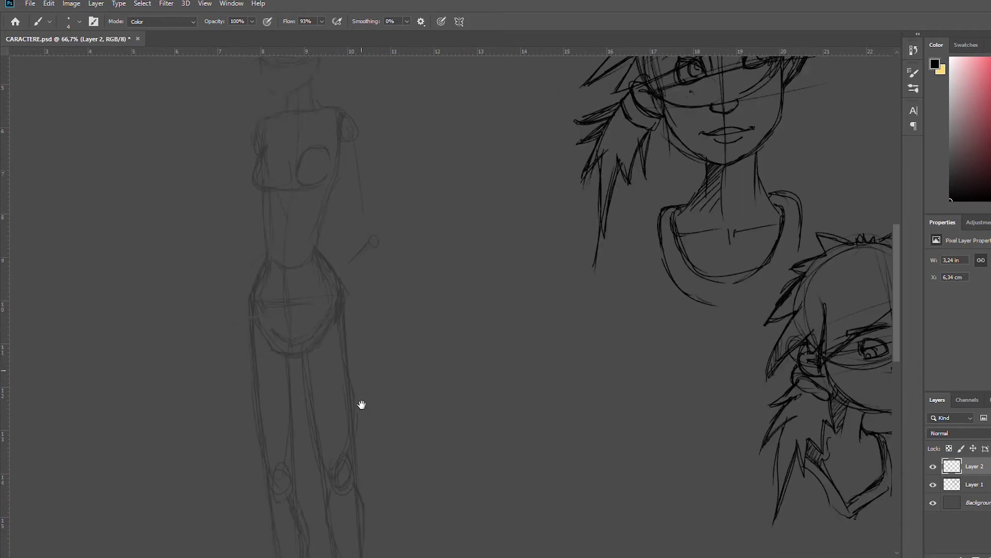
- On a new layer, draw the character's jaw, neck and neckline, and surround the head with hair and a bear-eared hood
{"action": "key", "text": "ctrl+shift+n"}
{"action": "key", "text": "ctrl+plus"}
{"action": "left_click_drag", "start_coordinate": [265, 245], "coordinate": [279, 283]}
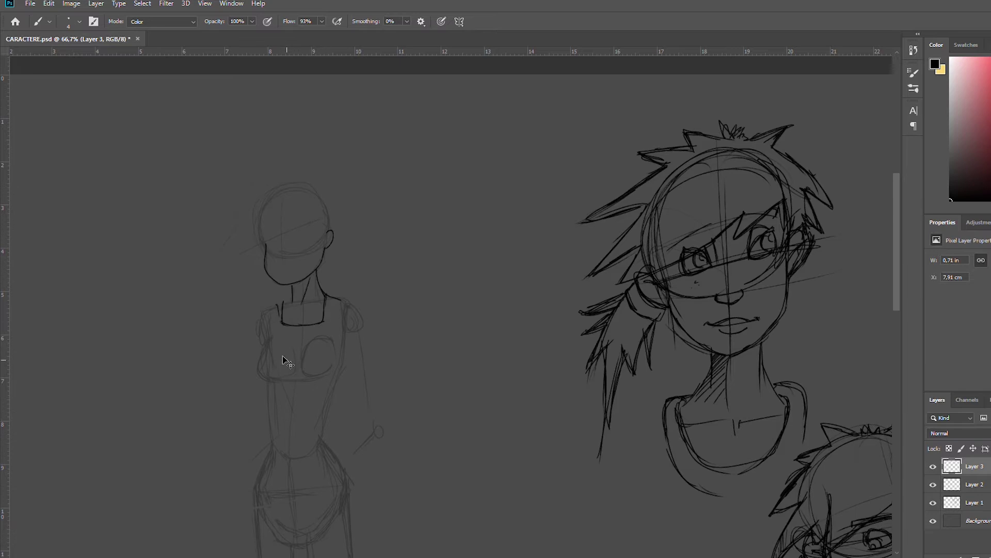
{"action": "key", "text": "ctrl+z"}
{"action": "left_click_drag", "start_coordinate": [312, 230], "coordinate": [349, 288]}
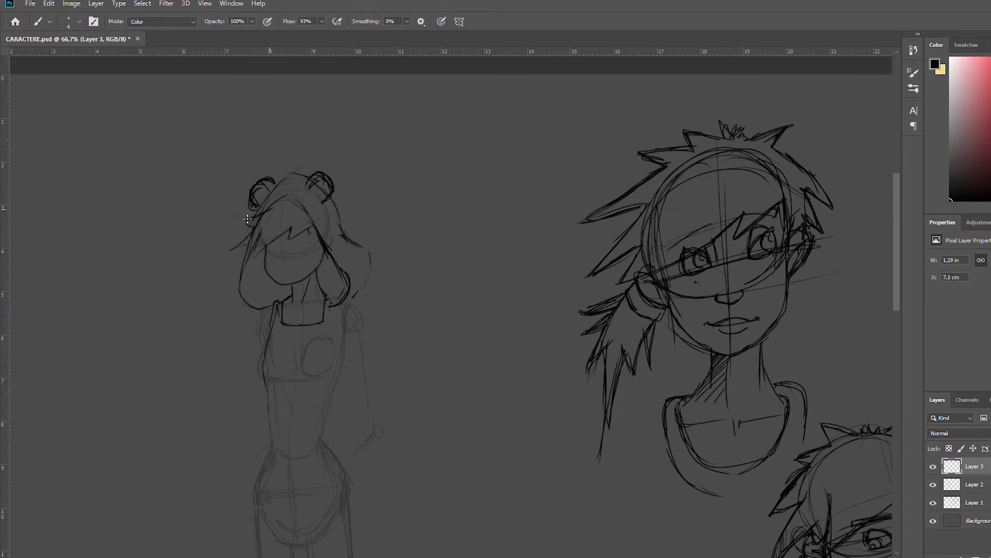
- Draw the figure's open jacket with its sleeves, and the cropped top, navel and trouser waistband
{"action": "scroll", "coordinate": [354, 317], "scroll_direction": "down", "scroll_amount": 3}
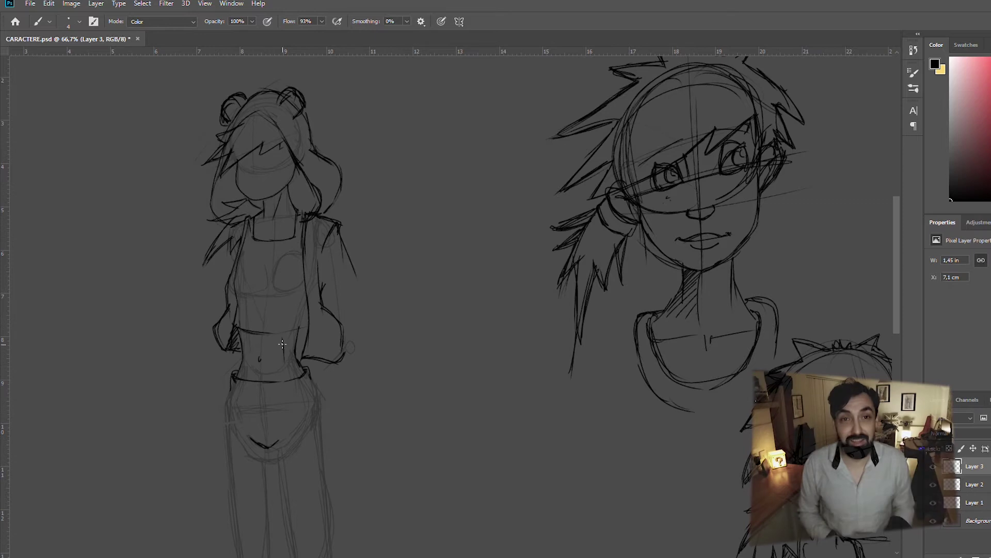
{"action": "scroll", "coordinate": [382, 285], "scroll_direction": "down", "scroll_amount": 2}
{"action": "key", "text": "e"}
{"action": "key", "text": "b"}
{"action": "left_click_drag", "start_coordinate": [359, 250], "coordinate": [377, 254]}
{"action": "left_click_drag", "start_coordinate": [344, 206], "coordinate": [399, 289]}
- Refine the jacket edges and outline the trousers over the mannequin's hips and thighs
{"action": "left_click_drag", "start_coordinate": [318, 174], "coordinate": [308, 62]}
{"action": "mouse_move", "coordinate": [279, 225]}
{"action": "left_mouse_down"}
{"action": "mouse_move", "coordinate": [271, 296]}
{"action": "mouse_move", "coordinate": [230, 272]}
{"action": "left_mouse_up"}
{"action": "left_click_drag", "start_coordinate": [330, 248], "coordinate": [323, 384]}
{"action": "left_click_drag", "start_coordinate": [268, 263], "coordinate": [287, 294]}
{"action": "scroll", "coordinate": [284, 366], "scroll_direction": "down", "scroll_amount": 3}
{"action": "scroll", "coordinate": [285, 366], "scroll_direction": "up", "scroll_amount": 5}
{"action": "key", "text": "e"}
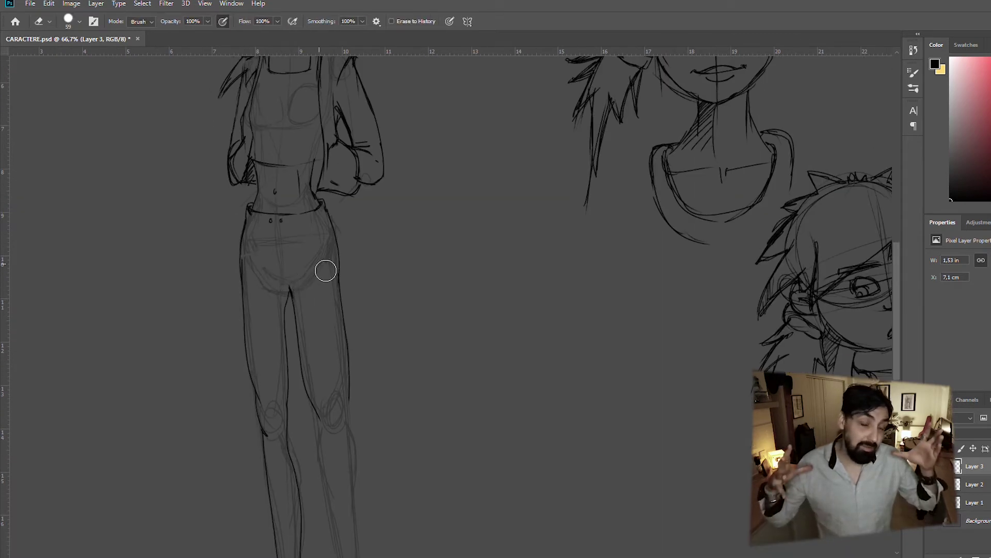
- Outline the lower trouser legs and draw laced, thick-soled sneakers on both feet
{"action": "scroll", "coordinate": [298, 286], "scroll_direction": "down", "scroll_amount": 8}
{"action": "key", "text": "b"}
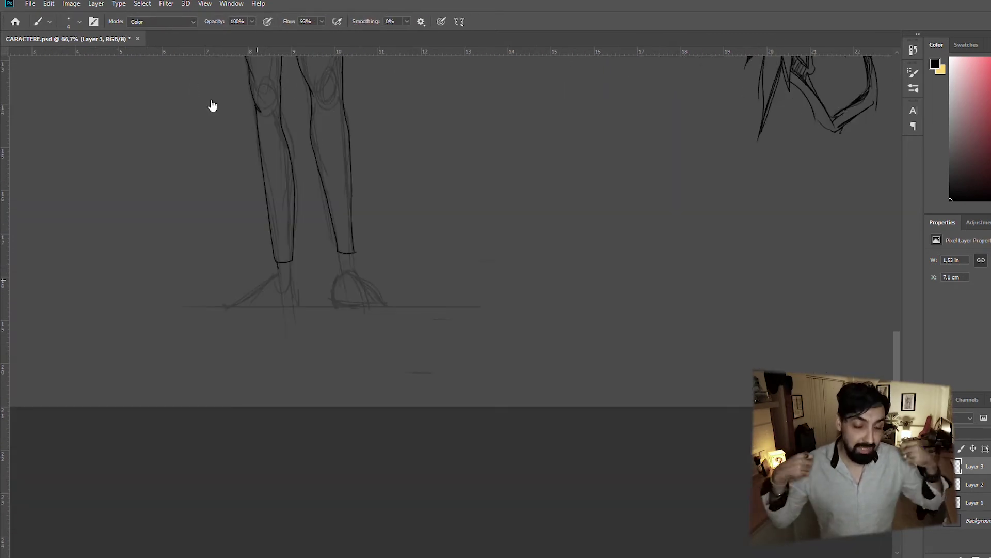
{"action": "mouse_move", "coordinate": [263, 269]}
{"action": "left_mouse_down"}
{"action": "mouse_move", "coordinate": [303, 286]}
{"action": "mouse_move", "coordinate": [234, 294]}
{"action": "left_mouse_up"}
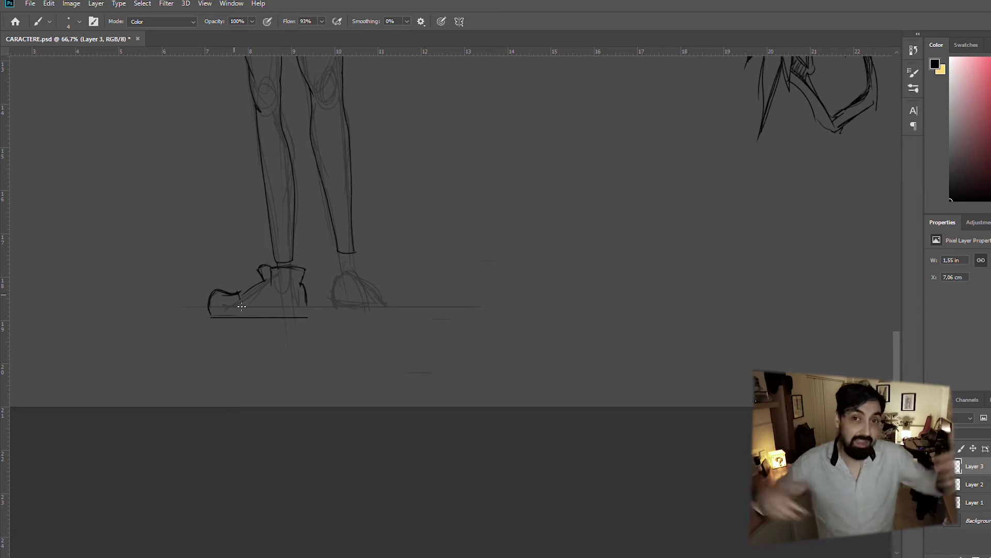
{"action": "mouse_move", "coordinate": [309, 315]}
{"action": "left_mouse_down"}
{"action": "mouse_move", "coordinate": [309, 352]}
{"action": "mouse_move", "coordinate": [289, 355]}
{"action": "left_mouse_up"}
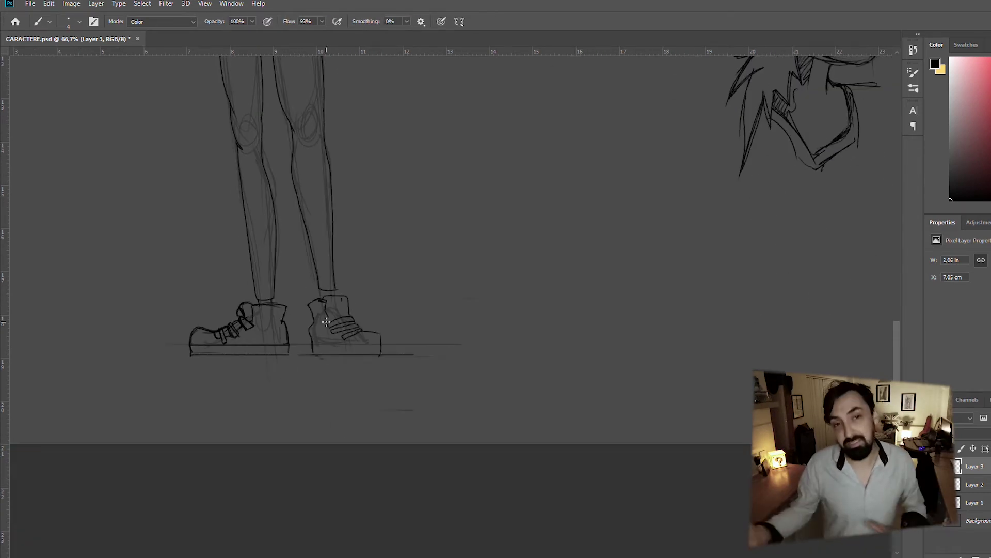
{"action": "left_click_drag", "start_coordinate": [321, 293], "coordinate": [445, 321]}
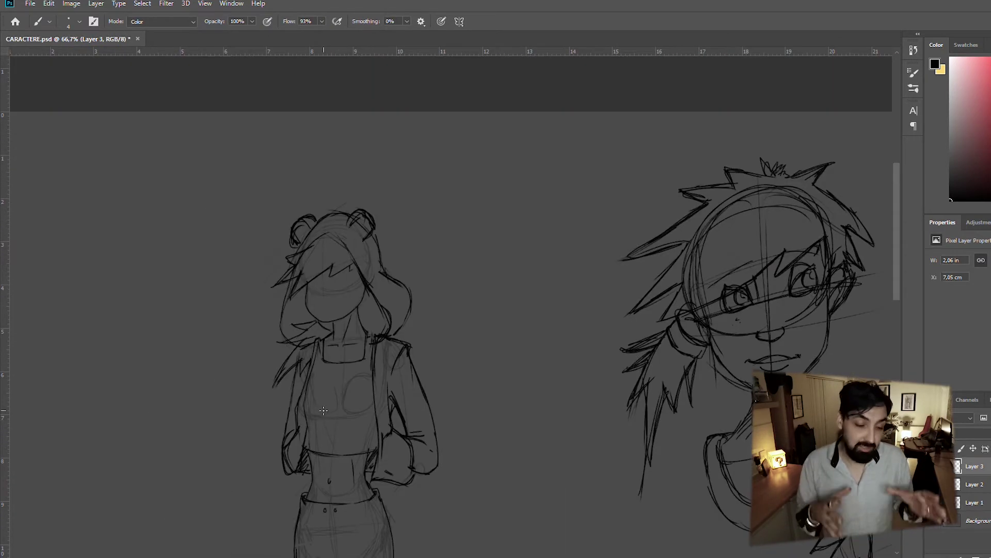
- Draw the facial features on the hooded standing figure
{"action": "key", "text": "ctrl+plus"}
{"action": "key", "text": "ctrl+plus"}
{"action": "left_click_drag", "start_coordinate": [393, 275], "coordinate": [396, 288]}
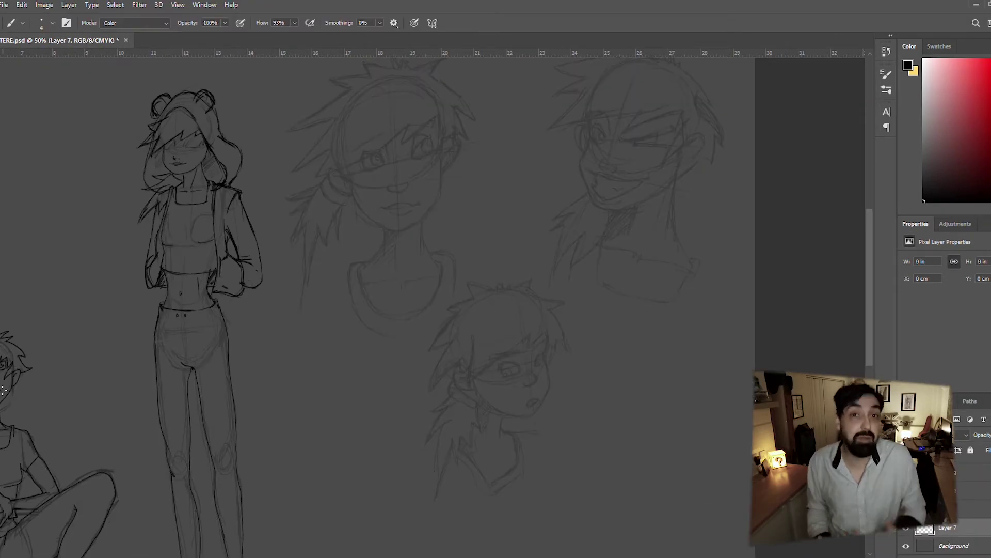
- Outline the first bust's face, ears, neck and chest in yellow on Layer 7, and fill them with the flat skin colour
{"action": "key", "text": "b"}
{"action": "key", "text": "x"}
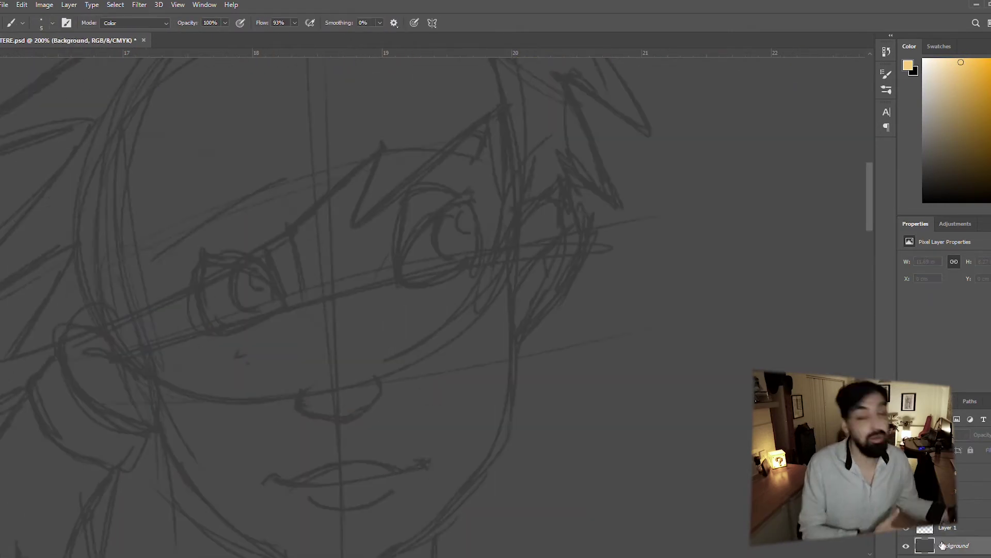
{"action": "left_click_drag", "start_coordinate": [516, 189], "coordinate": [580, 243]}
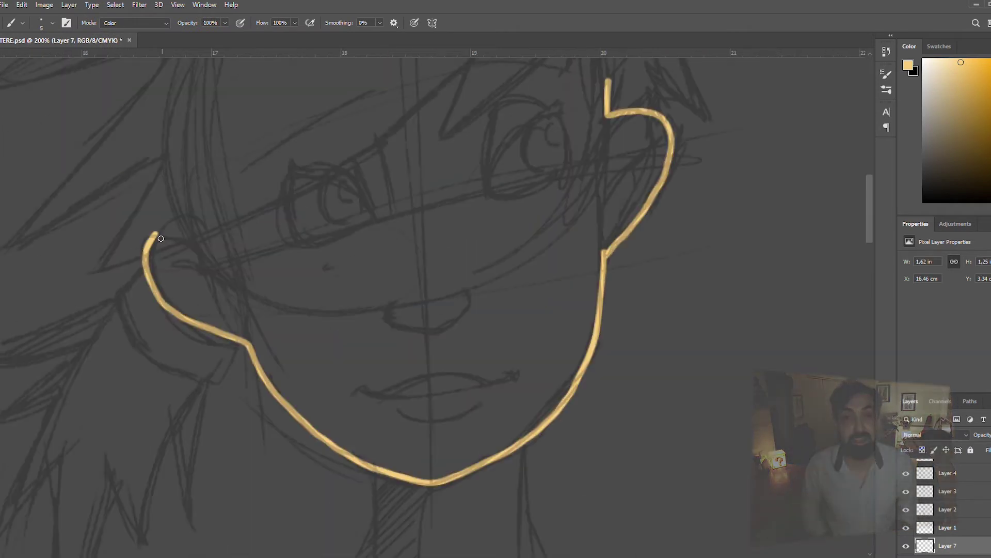
{"action": "left_click_drag", "start_coordinate": [160, 238], "coordinate": [235, 274]}
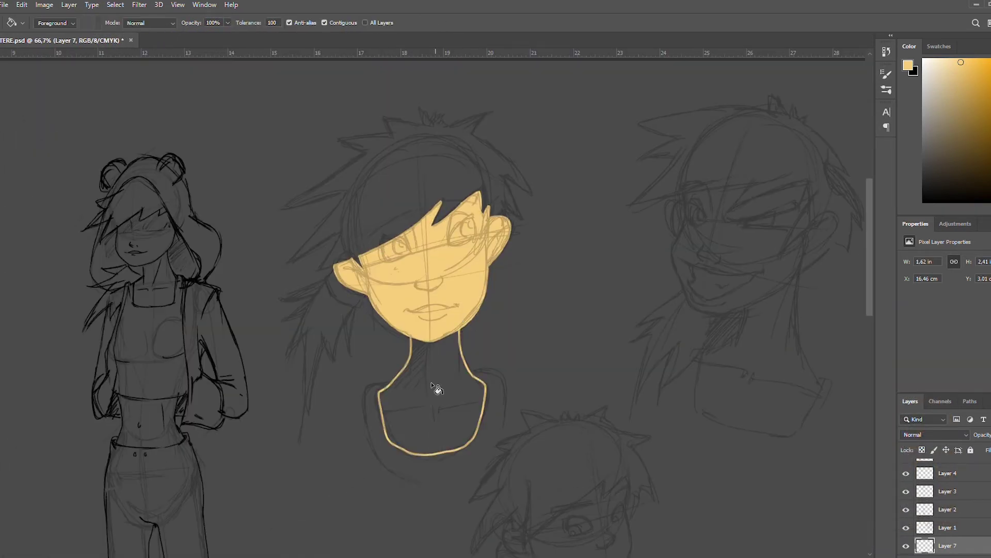
{"action": "left_click", "coordinate": [436, 390]}
{"action": "scroll", "coordinate": [436, 390], "scroll_direction": "down", "scroll_amount": 1}
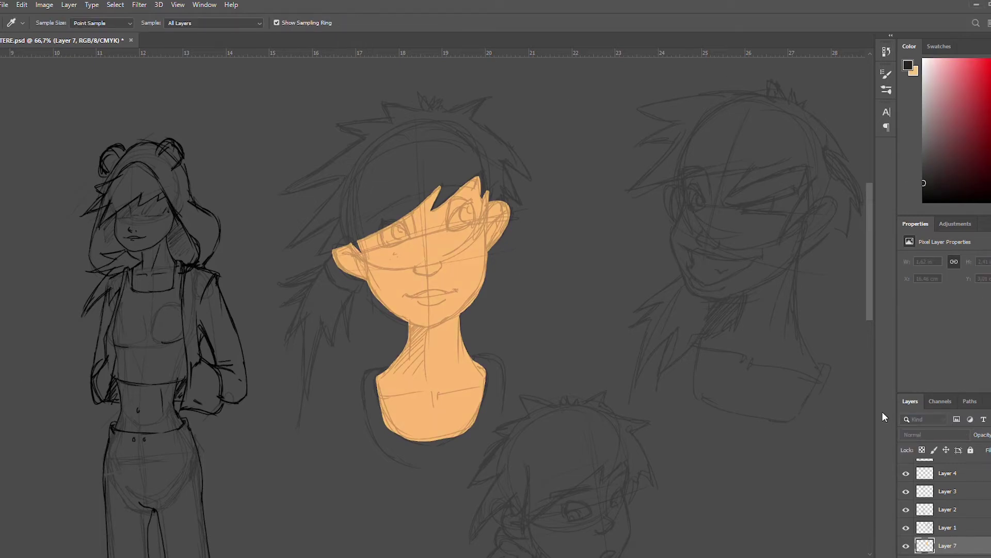
- Colour the bust's hair and eyebrow dark navy, and the hair tie and shirt collar blue
{"action": "key", "text": "x"}
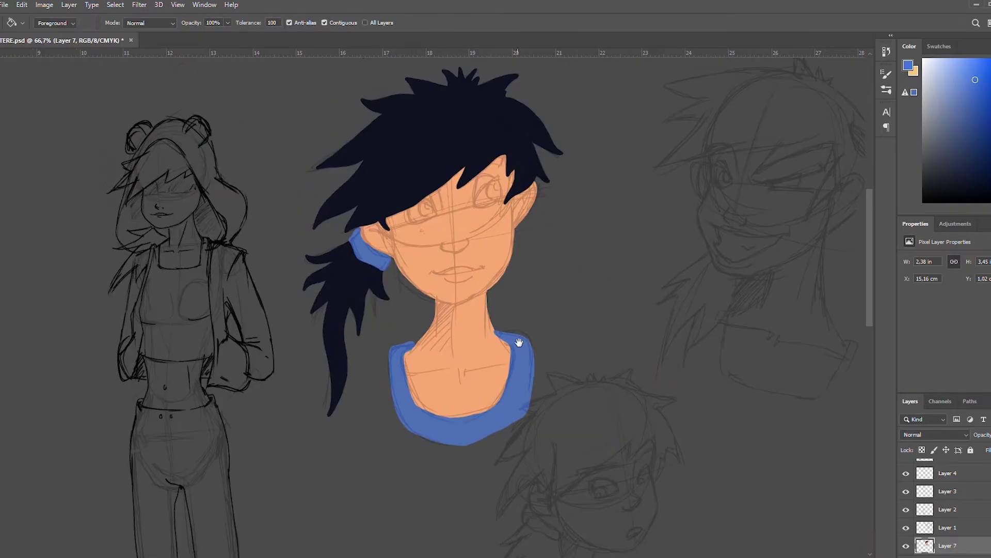
{"action": "key", "text": "b"}
{"action": "left_click", "coordinate": [489, 161], "text": "alt"}
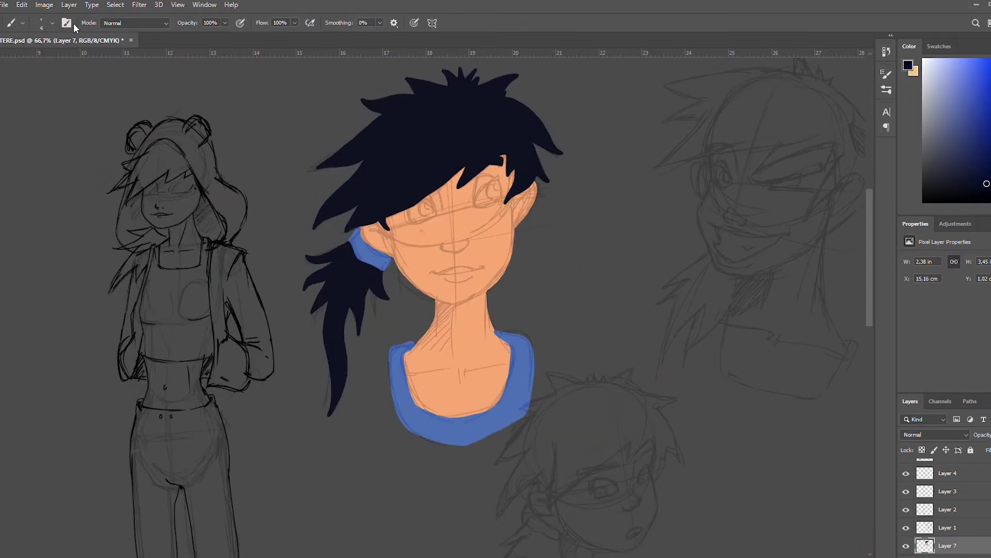
- Draw the nose, inner ears, mouth and eye contour over the flat skin in a darker skin tone
{"action": "left_click", "coordinate": [450, 290], "text": "alt"}
{"action": "left_click_drag", "start_coordinate": [440, 244], "coordinate": [467, 251]}
{"action": "left_click_drag", "start_coordinate": [374, 233], "coordinate": [390, 247]}
{"action": "left_click_drag", "start_coordinate": [526, 192], "coordinate": [514, 209]}
{"action": "left_click_drag", "start_coordinate": [430, 271], "coordinate": [485, 266]}
{"action": "left_click_drag", "start_coordinate": [473, 183], "coordinate": [487, 204]}
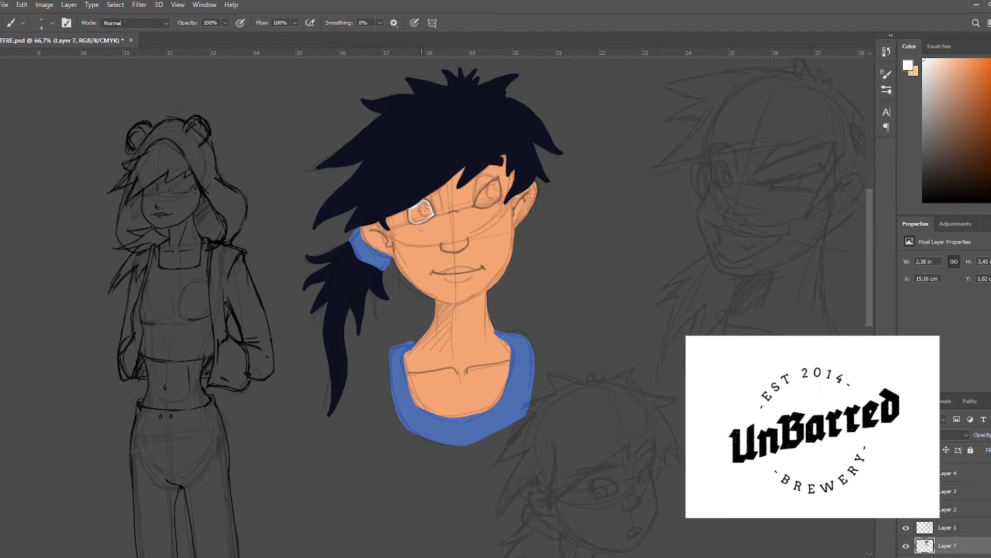
- Outline the first bust's eyes in pale pink and fill the eye whites with that colour
{"action": "left_click_drag", "start_coordinate": [495, 202], "coordinate": [490, 192]}
{"action": "left_click", "coordinate": [483, 185], "text": "alt"}
{"action": "left_click", "coordinate": [907, 527]}
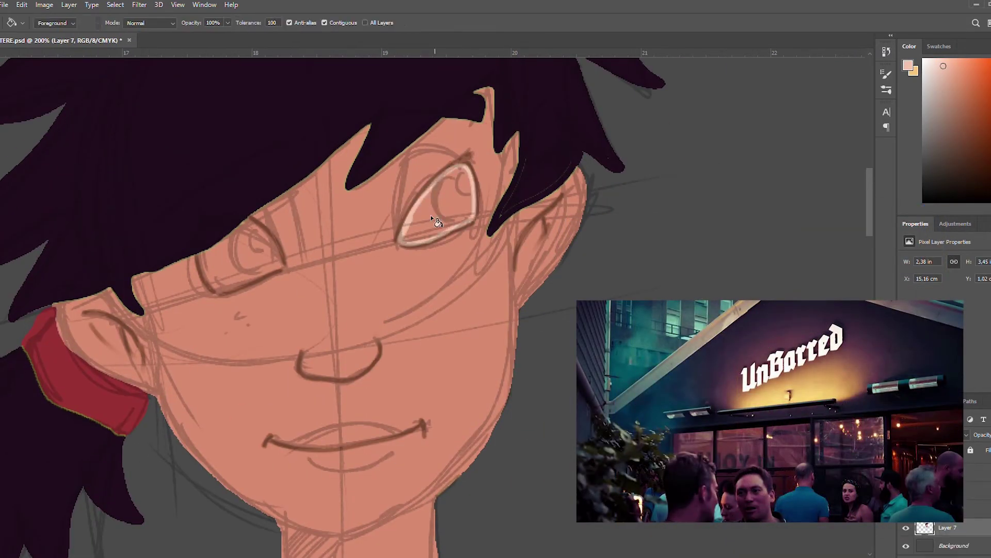
{"action": "left_click", "coordinate": [243, 259]}
{"action": "left_click_drag", "start_coordinate": [243, 258], "coordinate": [222, 206]}
- Paint the first bust's lips orange-red and its irises dark brown
{"action": "key", "text": "b"}
{"action": "left_click", "coordinate": [972, 79]}
{"action": "mouse_move", "coordinate": [282, 411]}
{"action": "left_mouse_down"}
{"action": "mouse_move", "coordinate": [326, 424]}
{"action": "mouse_move", "coordinate": [367, 408]}
{"action": "left_mouse_up"}
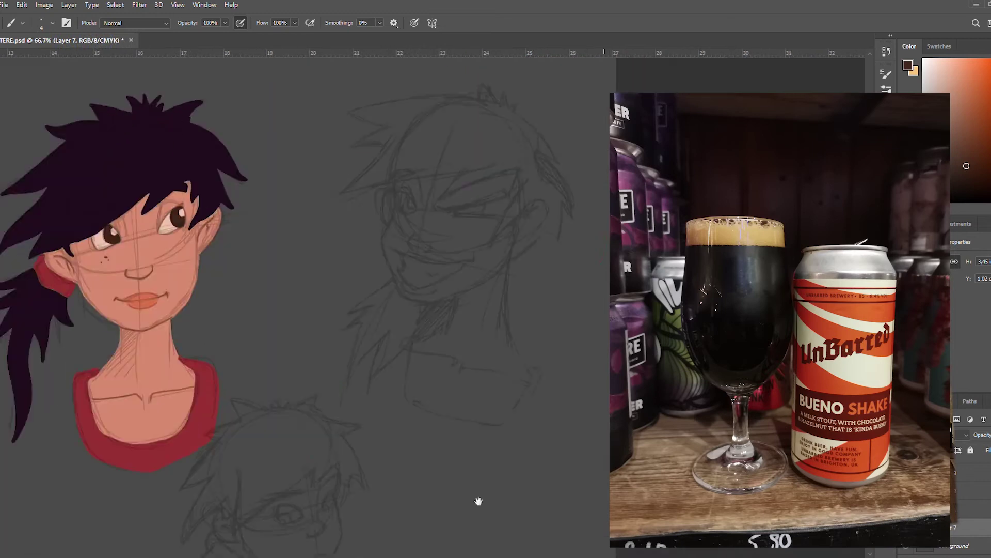
- Select the winking bust's face, ear, neck and chest freehand and fill them with the flat skin colour
{"action": "left_click_drag", "start_coordinate": [378, 191], "coordinate": [438, 298]}
{"action": "left_click_drag", "start_coordinate": [519, 234], "coordinate": [479, 251]}
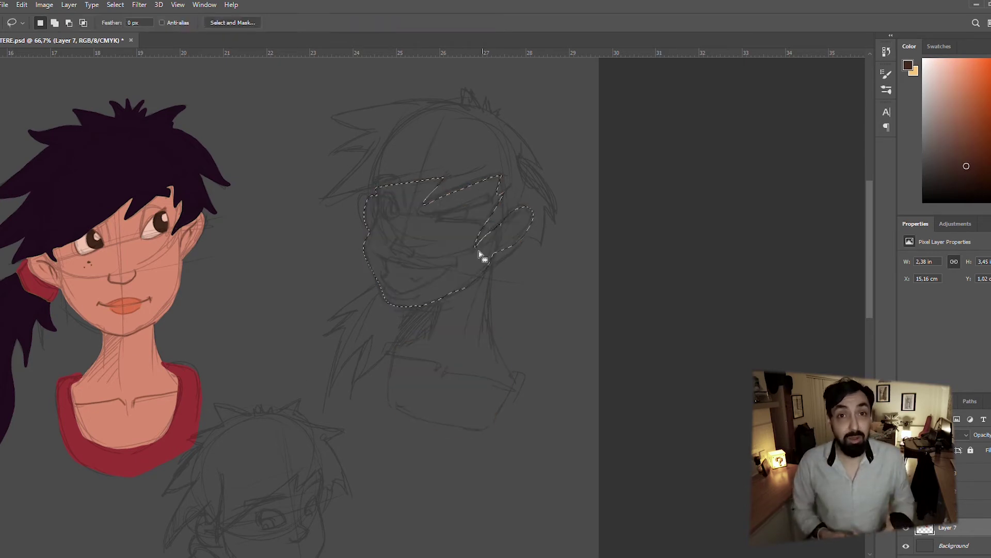
{"action": "key", "text": "alt+BackSpace"}
{"action": "left_click_drag", "start_coordinate": [400, 309], "coordinate": [400, 314]}
{"action": "key", "text": "alt+BackSpace"}
{"action": "key", "text": "ctrl+d"}
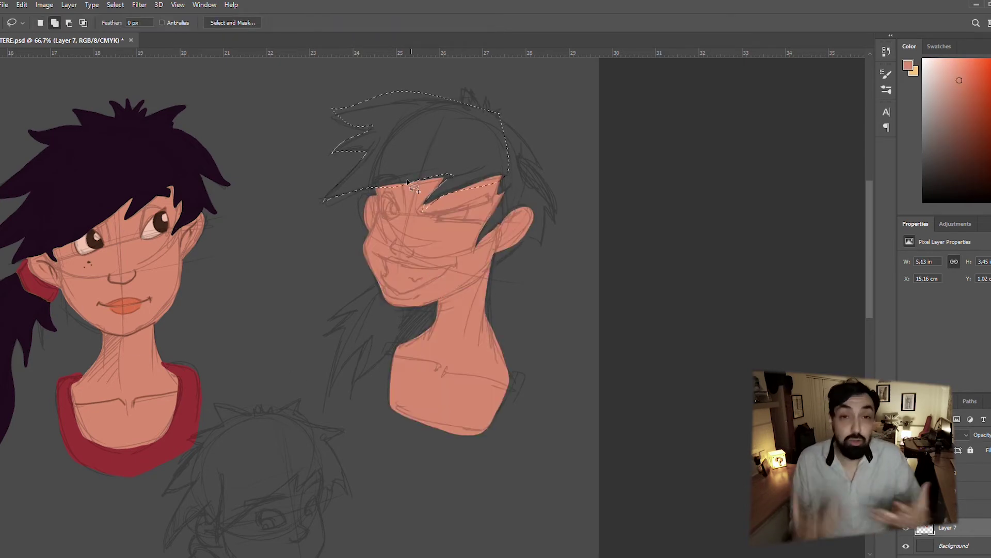
- Fill the winking bust's hair with dark purple and paint its slanted eyebrow in the same colour
{"action": "key", "text": "g"}
{"action": "left_click", "coordinate": [512, 192]}
{"action": "key", "text": "ctrl+d"}
{"action": "key", "text": "b"}
{"action": "left_click_drag", "start_coordinate": [433, 214], "coordinate": [489, 198]}
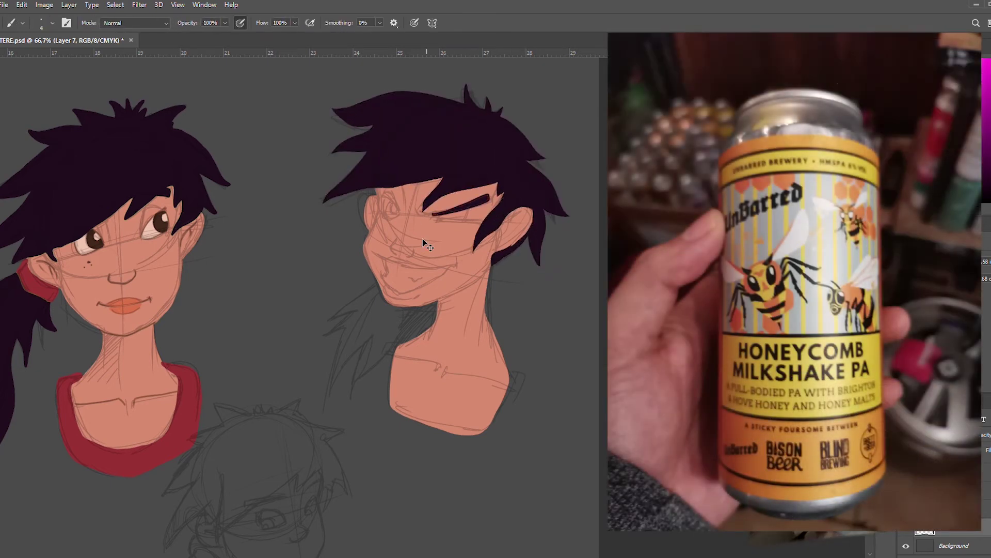
- Select the winking bust's ponytail freehand and fill it with the dark purple hair colour
{"action": "key", "text": "l"}
{"action": "left_click_drag", "start_coordinate": [362, 233], "coordinate": [336, 356]}
{"action": "key", "text": "alt+BackSpace"}
{"action": "key", "text": "ctrl+d"}
{"action": "key", "text": "b"}
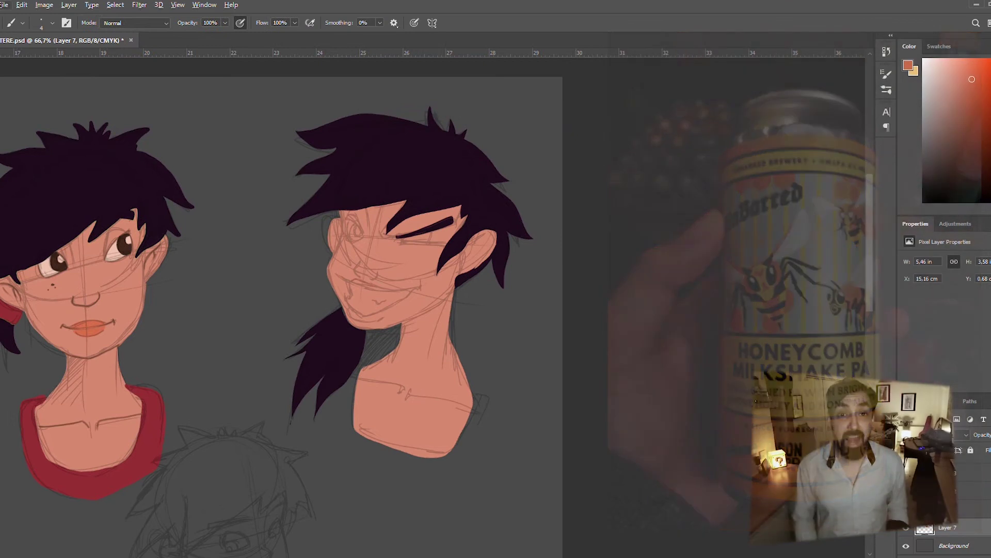
- Draw the winking bust's facial contours in a darker skin tone, with orange-red lips and pale pink teeth and eye white
{"action": "left_click", "coordinate": [341, 343], "text": "alt"}
{"action": "left_click_drag", "start_coordinate": [356, 283], "coordinate": [421, 287]}
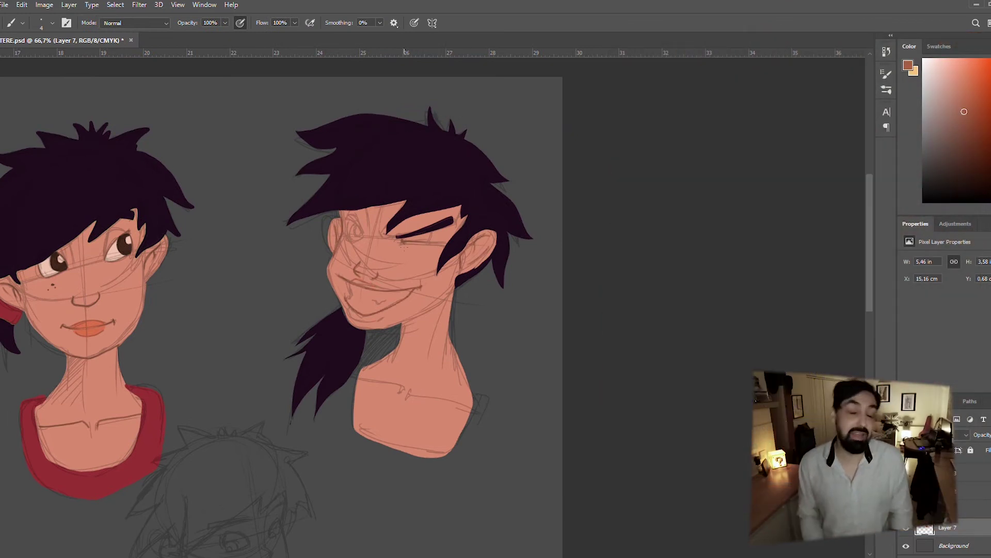
{"action": "scroll", "coordinate": [369, 350], "scroll_direction": "up", "scroll_amount": 3}
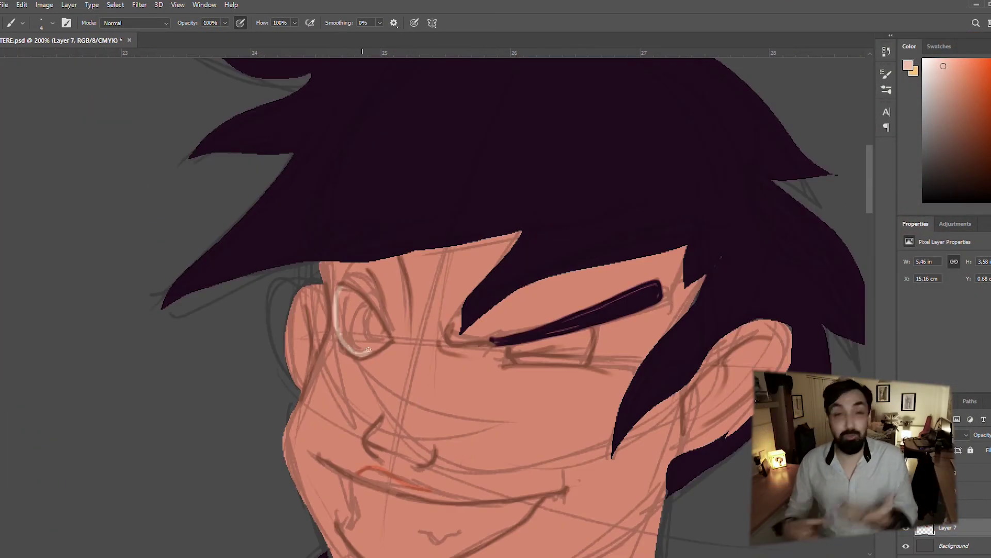
{"action": "scroll", "coordinate": [369, 350], "scroll_direction": "down", "scroll_amount": 3}
{"action": "scroll", "coordinate": [656, 185], "scroll_direction": "up", "scroll_amount": 3}
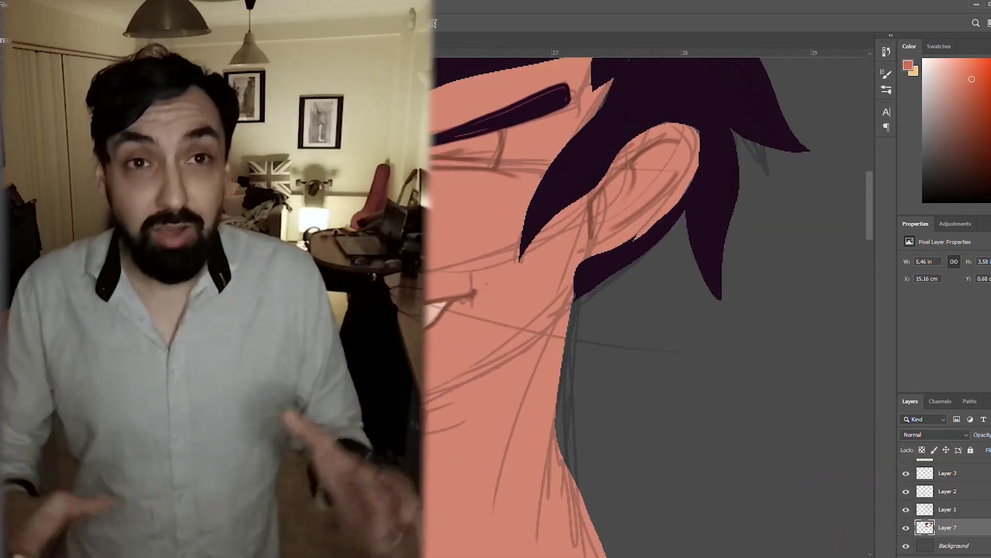
{"action": "scroll", "coordinate": [651, 305], "scroll_direction": "left", "scroll_amount": 5}
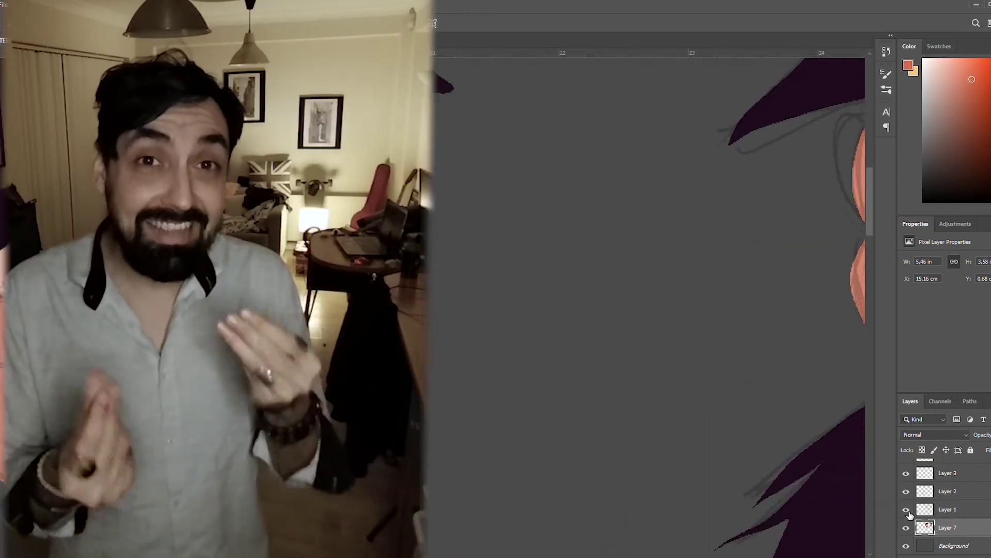
{"action": "scroll", "coordinate": [254, 224], "scroll_direction": "right", "scroll_amount": 5}
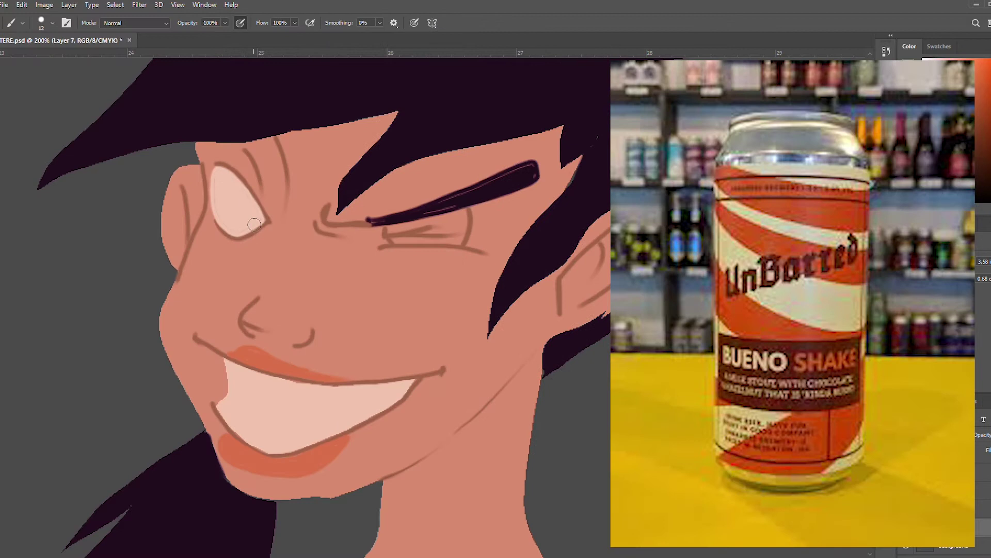
- Paint the winking bust's open-eye iris dark brown and fill its shirt collar red
{"action": "left_click_drag", "start_coordinate": [254, 225], "coordinate": [441, 223]}
{"action": "key", "text": "ctrl+minus"}
{"action": "key", "text": "ctrl+minus"}
{"action": "key", "text": "ctrl+minus"}
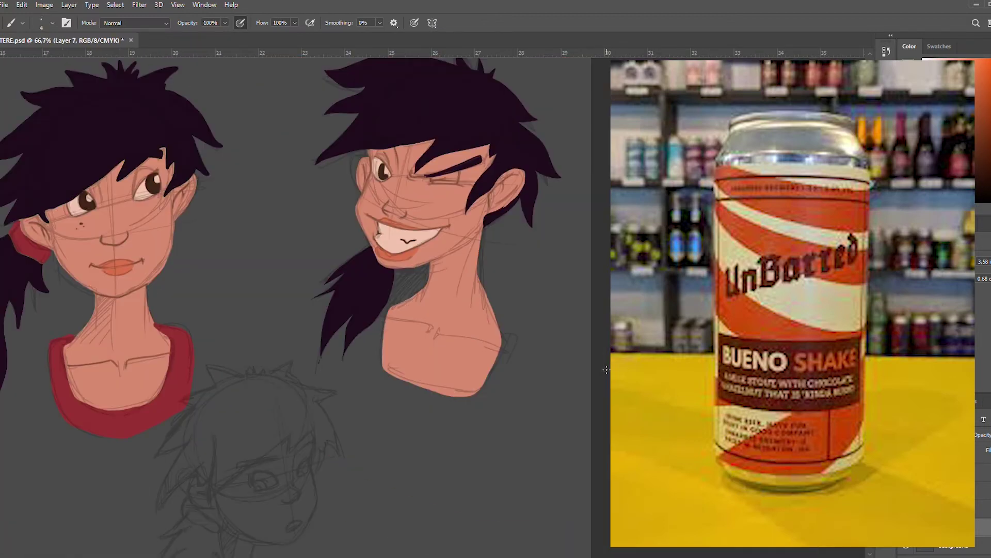
{"action": "key", "text": "g"}
{"action": "key", "text": "b"}
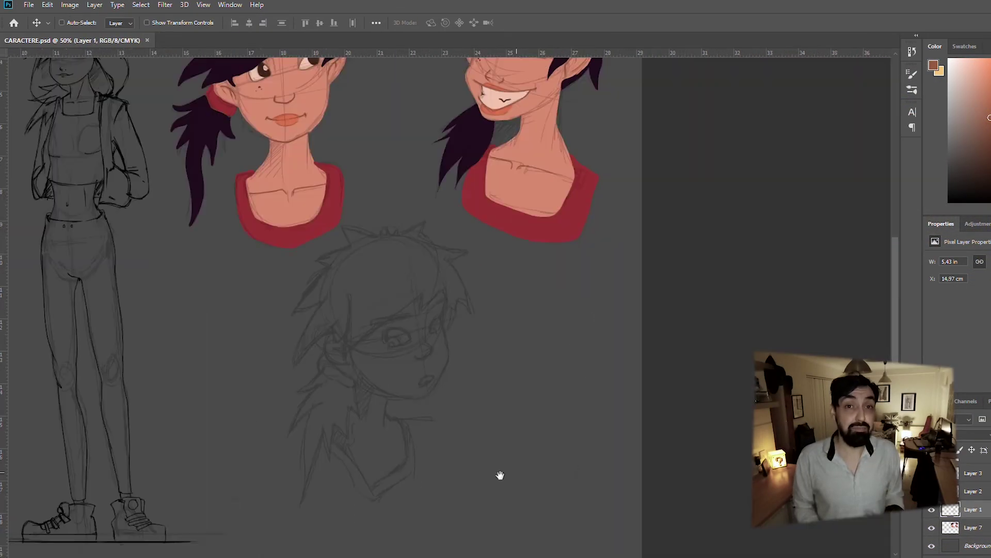
- Fill the lower bust's hair and ponytail with dark purple, and its face, ear, neck and chest with the skin colour
{"action": "mouse_move", "coordinate": [379, 228]}
{"action": "left_mouse_down"}
{"action": "mouse_move", "coordinate": [465, 309]}
{"action": "mouse_move", "coordinate": [377, 230]}
{"action": "left_mouse_up"}
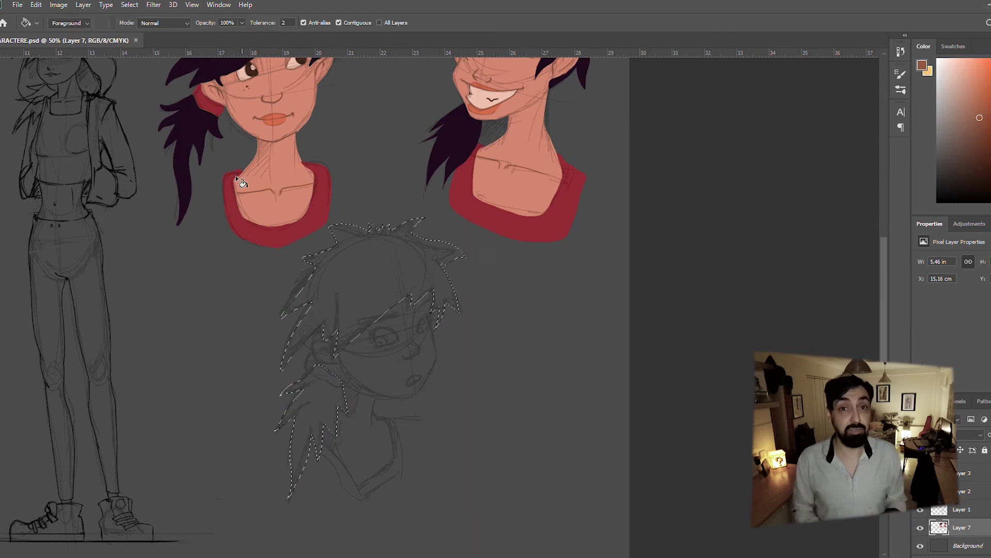
{"action": "key", "text": "alt+BackSpace"}
{"action": "left_click_drag", "start_coordinate": [326, 330], "coordinate": [347, 373]}
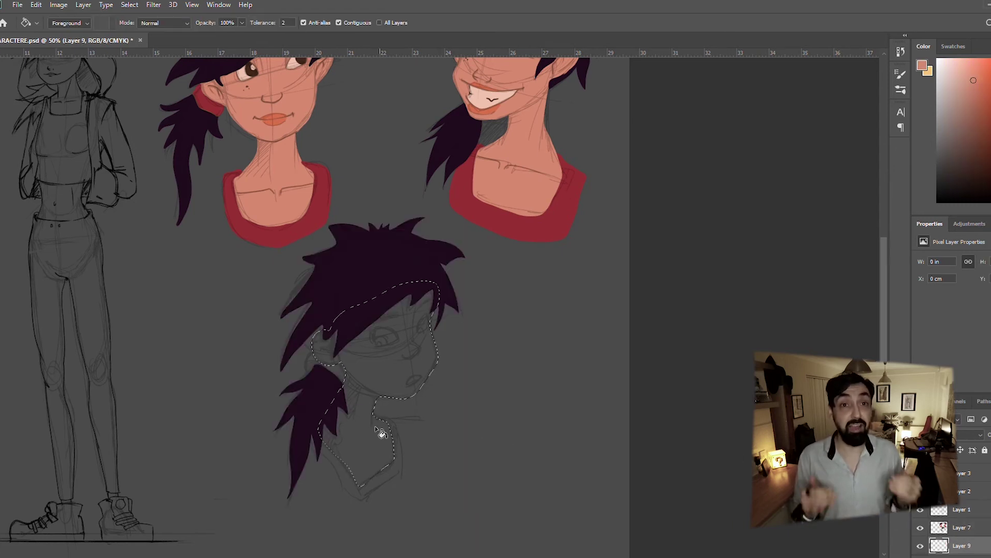
{"action": "left_click", "coordinate": [381, 450]}
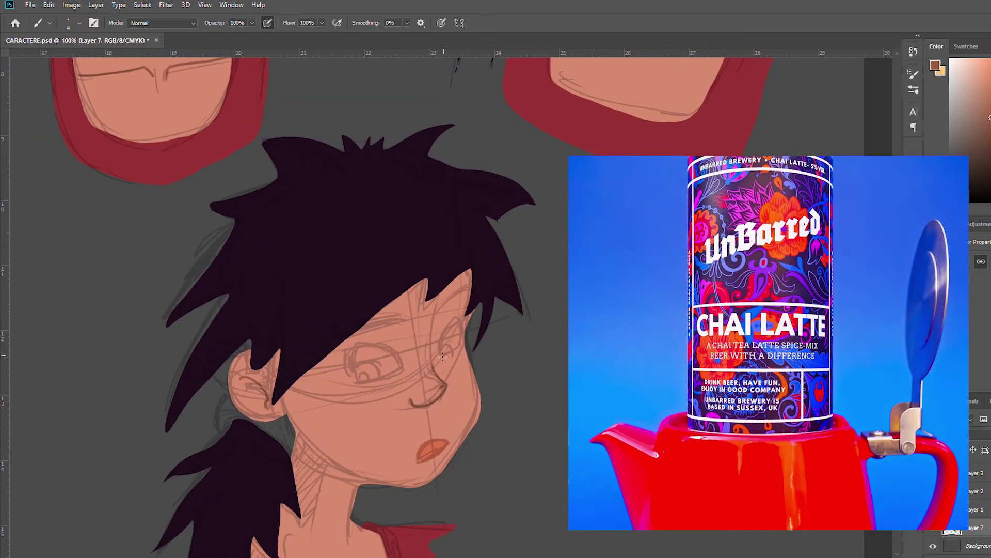
- Draw the lower bust's dark eyebrows and eye details over the flat skin
{"action": "left_click_drag", "start_coordinate": [468, 277], "coordinate": [437, 309]}
{"action": "mouse_move", "coordinate": [320, 339]}
{"action": "left_mouse_down"}
{"action": "mouse_move", "coordinate": [354, 347]}
{"action": "mouse_move", "coordinate": [407, 327]}
{"action": "mouse_move", "coordinate": [377, 299]}
{"action": "left_mouse_up"}
{"action": "left_click_drag", "start_coordinate": [297, 317], "coordinate": [310, 325]}
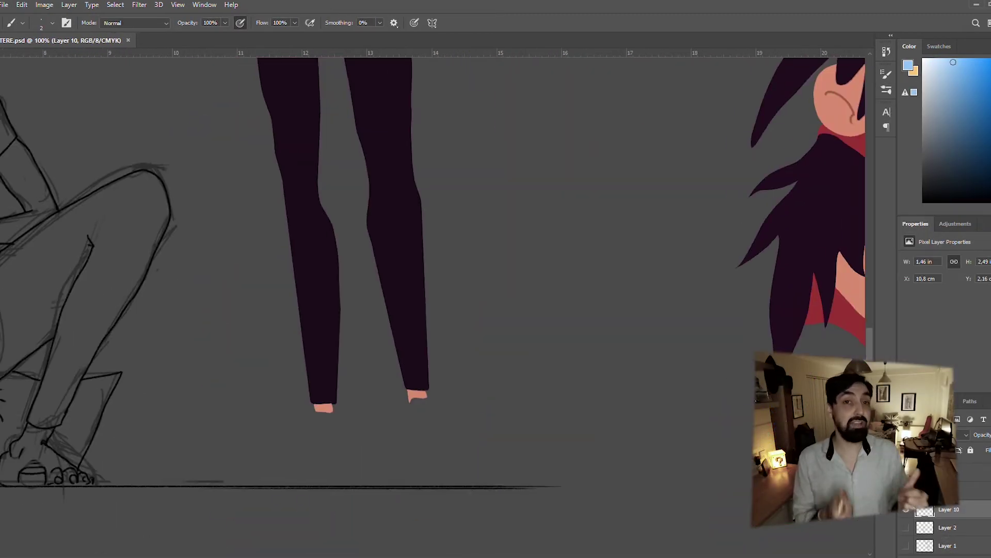
- Select the standing figure's sneakers freehand on Layer 10 and fill them with very pale blue
{"action": "mouse_move", "coordinate": [305, 412]}
{"action": "left_mouse_down"}
{"action": "mouse_move", "coordinate": [349, 414]}
{"action": "mouse_move", "coordinate": [360, 480]}
{"action": "mouse_move", "coordinate": [222, 485]}
{"action": "mouse_move", "coordinate": [247, 448]}
{"action": "left_mouse_up"}
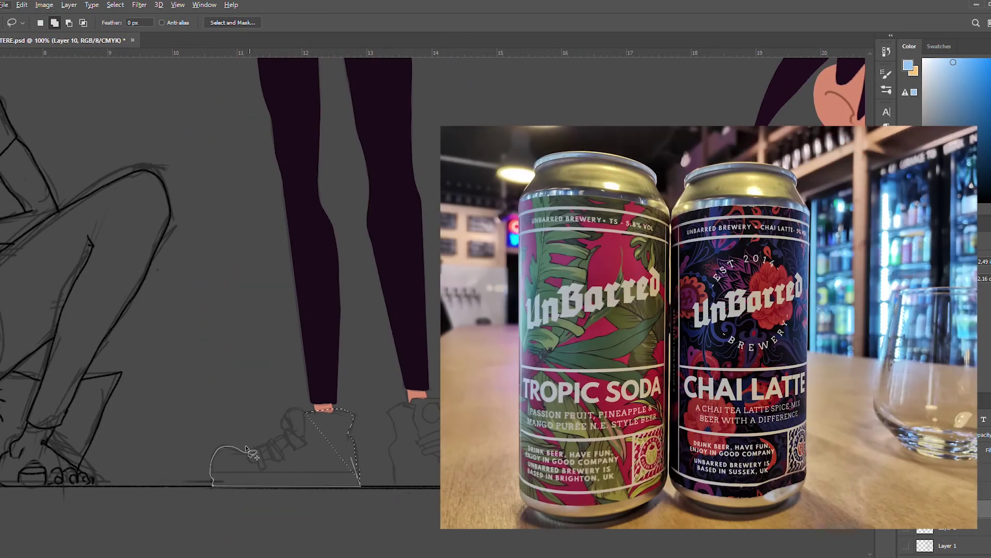
{"action": "left_click_drag", "start_coordinate": [279, 417], "coordinate": [306, 412]}
{"action": "key", "text": "alt+BackSpace"}
{"action": "key", "text": "ctrl+d"}
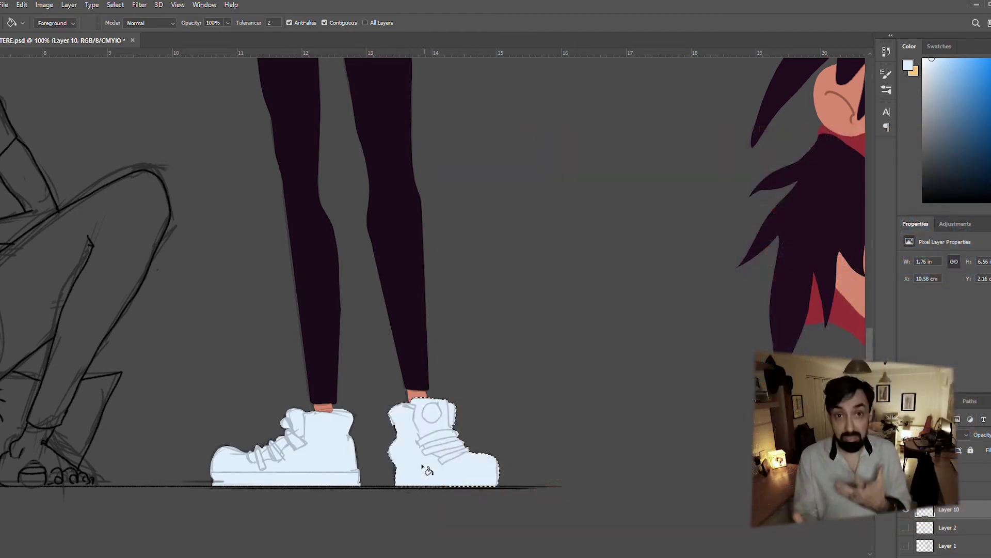
- Paste the POPIHN logo into the drawing and isolate its artwork with the Magic Wand at tolerance 50
{"action": "key", "text": "ctrl+minus"}
{"action": "key", "text": "ctrl+minus"}
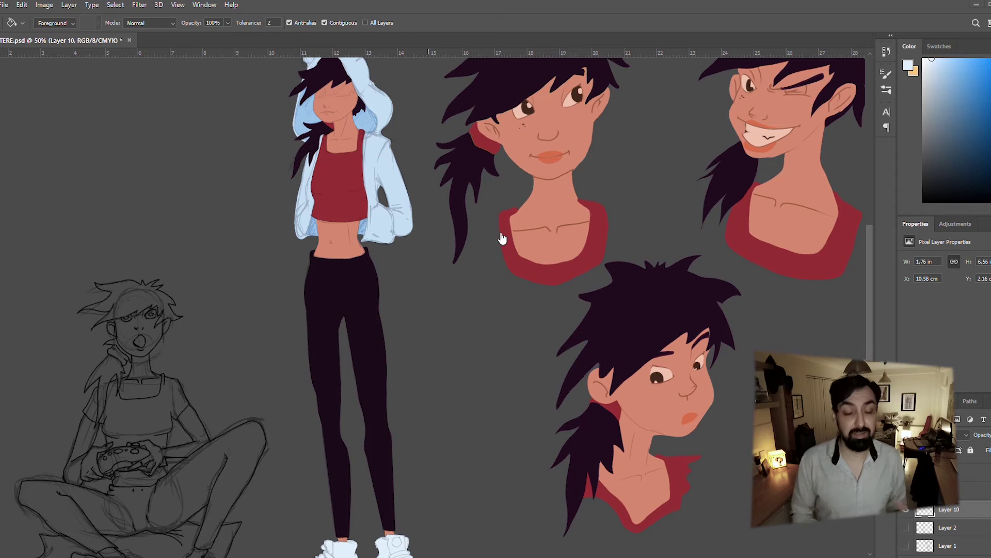
{"action": "key", "text": "w"}
{"action": "key", "text": "ctrl+v"}
{"action": "left_click", "coordinate": [485, 336]}
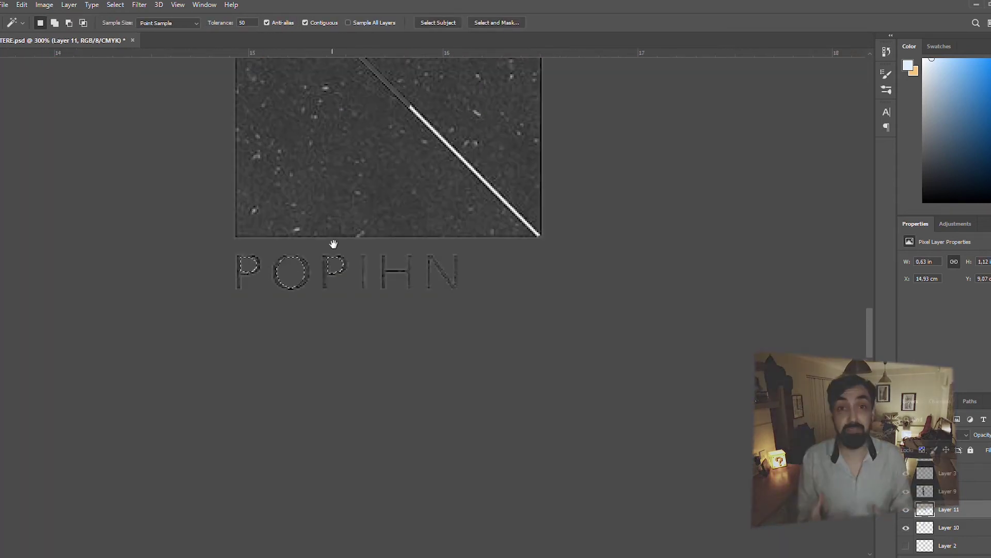
{"action": "scroll", "coordinate": [483, 235], "scroll_direction": "up", "scroll_amount": 10}
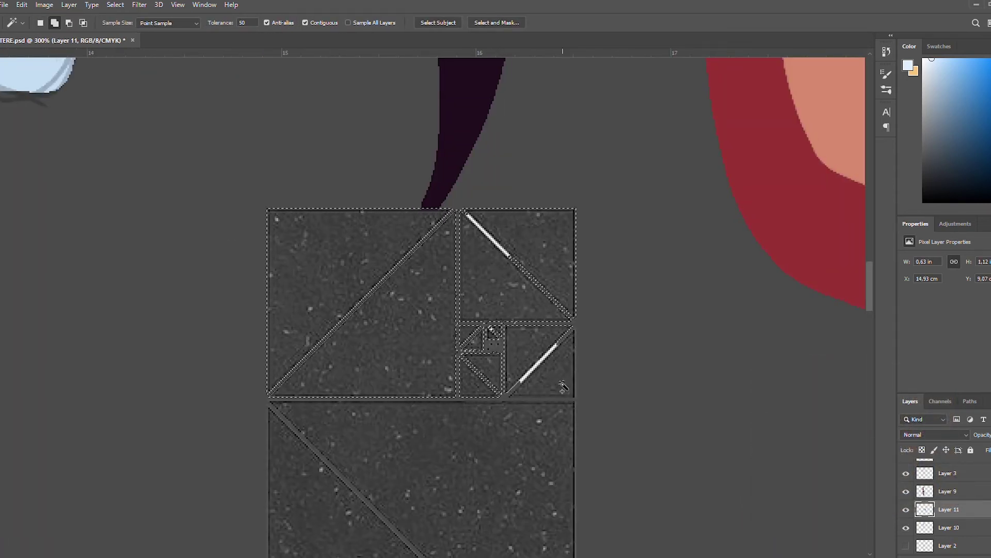
- Clean up the pasted logo's lettering and diagonal lines, keeping the artwork on Layer 12
{"action": "scroll", "coordinate": [483, 235], "scroll_direction": "down", "scroll_amount": 5}
{"action": "key", "text": "m"}
{"action": "left_click_drag", "start_coordinate": [238, 448], "coordinate": [569, 531]}
{"action": "key", "text": "ctrl+d"}
{"action": "key", "text": "ctrl+e"}
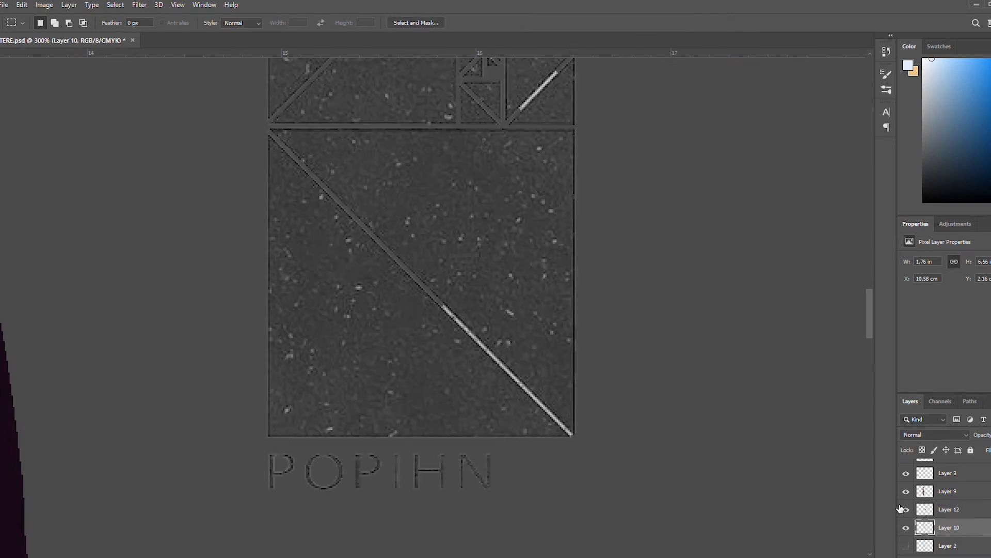
{"action": "key", "text": "l"}
{"action": "scroll", "coordinate": [609, 537], "scroll_direction": "up", "scroll_amount": 3}
{"action": "left_click", "coordinate": [909, 511]}
{"action": "scroll", "coordinate": [483, 279], "scroll_direction": "up", "scroll_amount": 3}
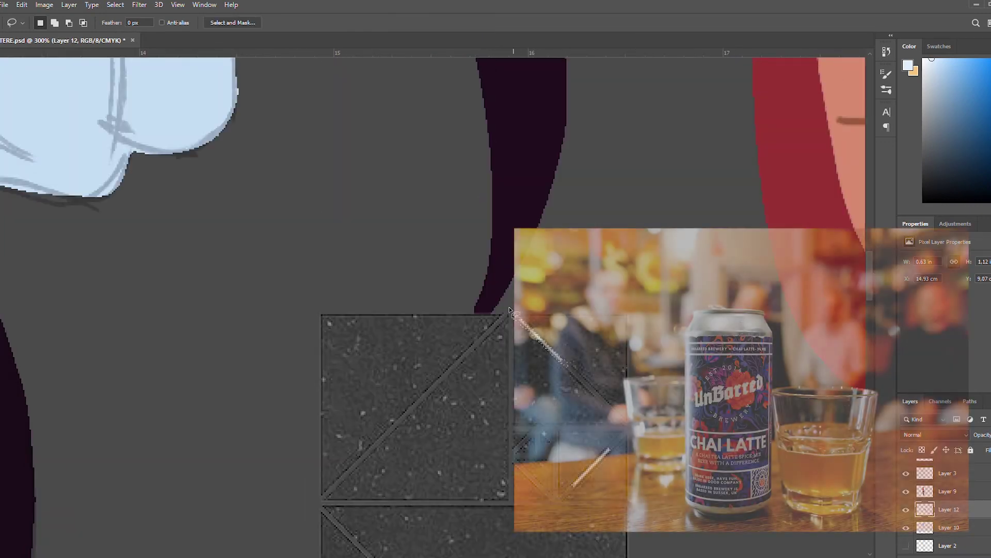
- Move the POPIHN logo onto the standing figure's red top and scale it down to fit the chest beside the jacket edge
{"action": "key", "text": "ctrl+minus"}
{"action": "key", "text": "v"}
{"action": "key", "text": "ctrl+minus"}
{"action": "left_click_drag", "start_coordinate": [444, 362], "coordinate": [197, 165]}
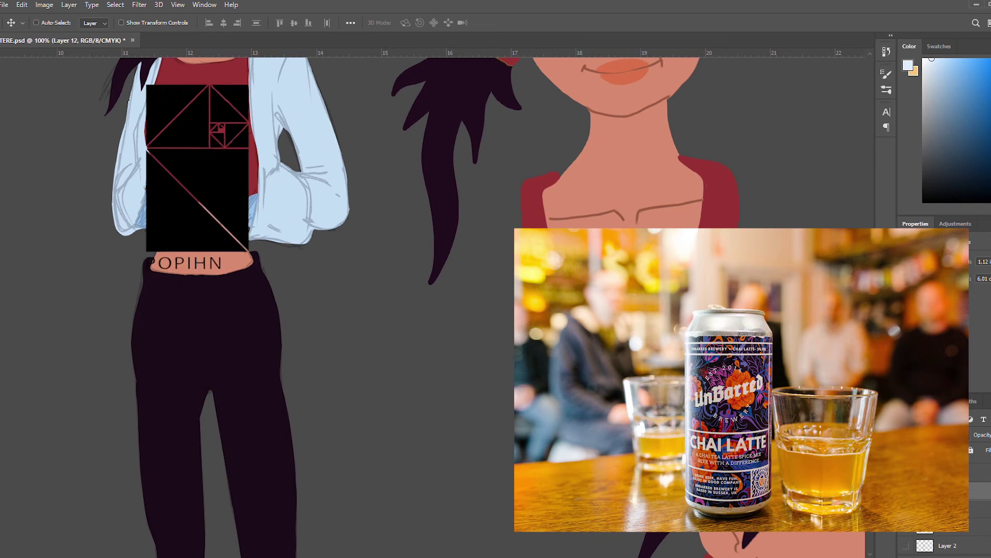
{"action": "scroll", "coordinate": [258, 279], "scroll_direction": "up", "scroll_amount": 3}
{"action": "key", "text": "ctrl+t"}
{"action": "left_click_drag", "start_coordinate": [310, 377], "coordinate": [297, 342]}
{"action": "left_click_drag", "start_coordinate": [287, 453], "coordinate": [380, 257]}
{"action": "key", "text": "Return"}
{"action": "key", "text": "w"}
{"action": "scroll", "coordinate": [400, 381], "scroll_direction": "down", "scroll_amount": 10}
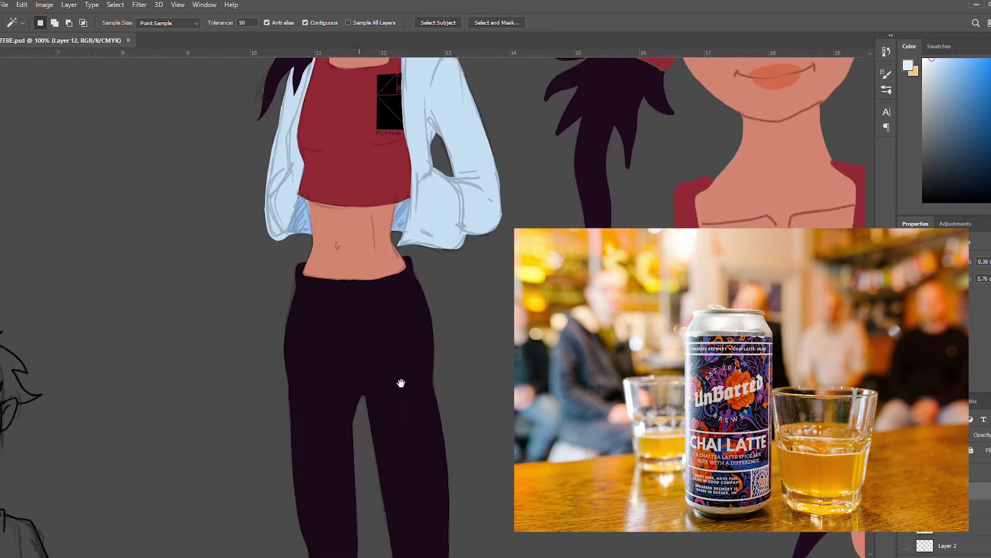
- Select the three lace straps on the standing figure's side-view sneaker and fill them with dark slate blue
{"action": "scroll", "coordinate": [428, 324], "scroll_direction": "left", "scroll_amount": 2}
{"action": "key", "text": "v"}
{"action": "key", "text": "ctrl+plus"}
{"action": "key", "text": "ctrl+plus"}
{"action": "key", "text": "l"}
{"action": "mouse_move", "coordinate": [363, 290]}
{"action": "left_mouse_down"}
{"action": "mouse_move", "coordinate": [413, 334]}
{"action": "mouse_move", "coordinate": [333, 324]}
{"action": "mouse_move", "coordinate": [324, 373]}
{"action": "mouse_move", "coordinate": [403, 315]}
{"action": "left_mouse_up"}
- Draw the side-view sneaker's panel contours and a straight sole line in dark slate blue
{"action": "key", "text": "b"}
{"action": "left_click_drag", "start_coordinate": [421, 237], "coordinate": [421, 300]}
{"action": "left_click_drag", "start_coordinate": [246, 353], "coordinate": [279, 382]}
{"action": "left_click", "coordinate": [142, 412]}
{"action": "left_click", "coordinate": [582, 407], "text": "shift"}
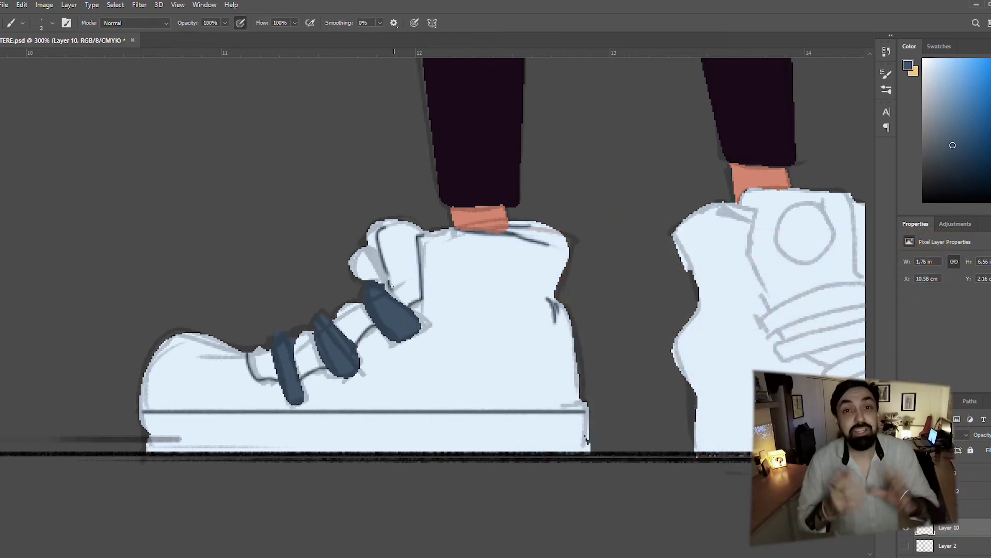
- Select the second sneaker's three lace straps freehand and fill them with dark slate blue
{"action": "scroll", "coordinate": [586, 439], "scroll_direction": "right", "scroll_amount": 5}
{"action": "key", "text": "l"}
{"action": "left_click_drag", "start_coordinate": [503, 320], "coordinate": [598, 281]}
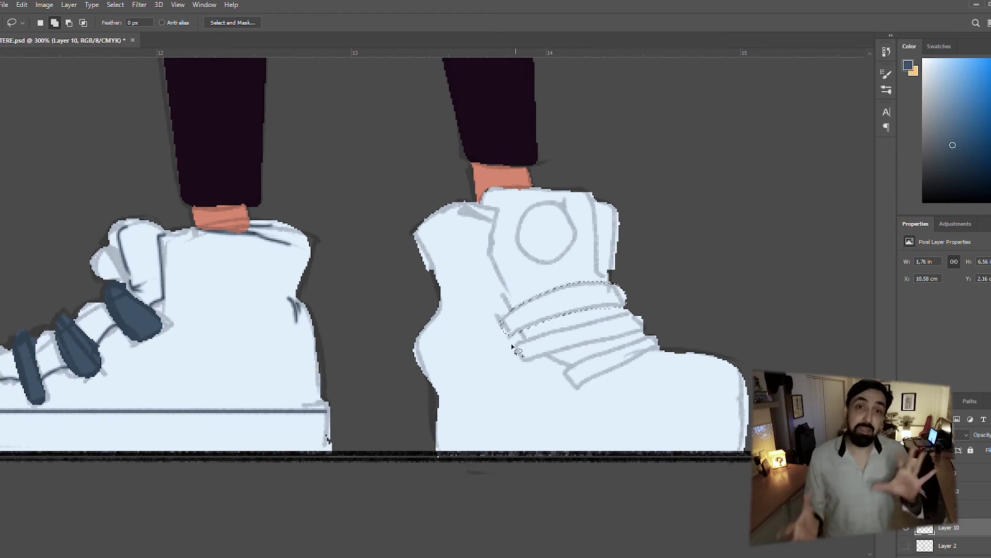
{"action": "key", "text": "b"}
{"action": "left_click_drag", "start_coordinate": [599, 373], "coordinate": [511, 320]}
{"action": "key", "text": "ctrl+d"}
- Draw a straight sole line across the second sneaker in dark slate blue
{"action": "scroll", "coordinate": [469, 220], "scroll_direction": "up", "scroll_amount": 1}
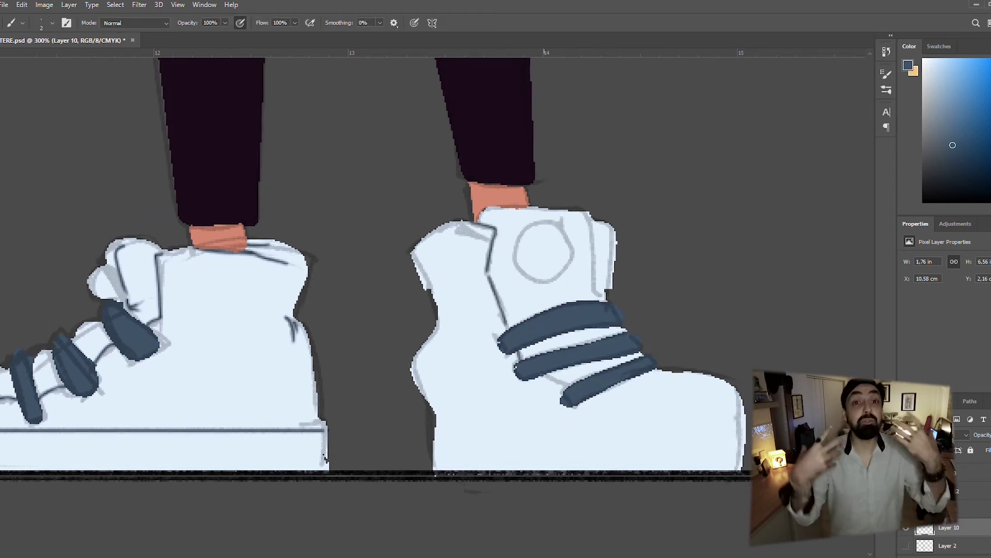
{"action": "left_click", "coordinate": [432, 440]}
{"action": "left_click", "coordinate": [745, 442], "text": "shift"}
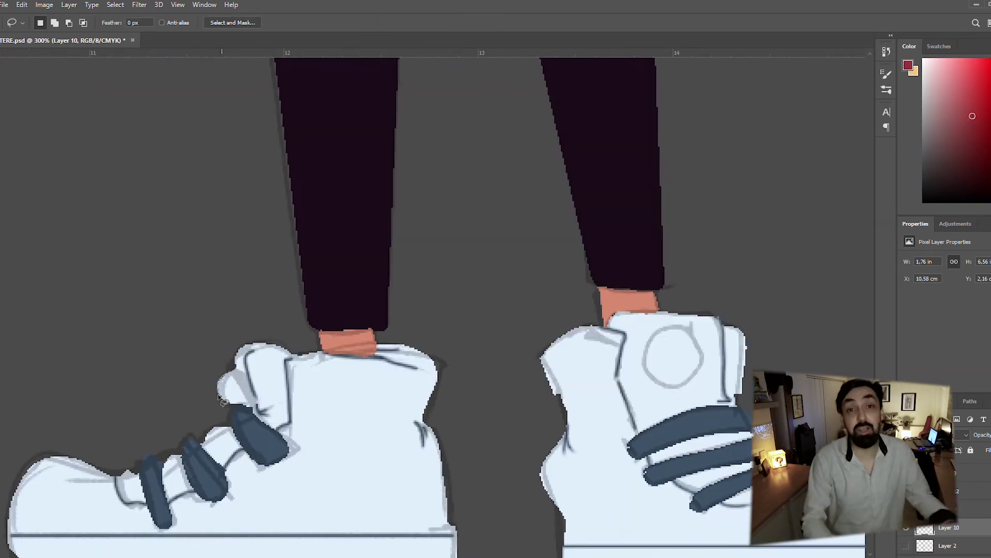
- Fill the first sneaker's small tongue tab and the second sneaker's round badge with crimson
{"action": "key", "text": "g"}
{"action": "left_click", "coordinate": [236, 388]}
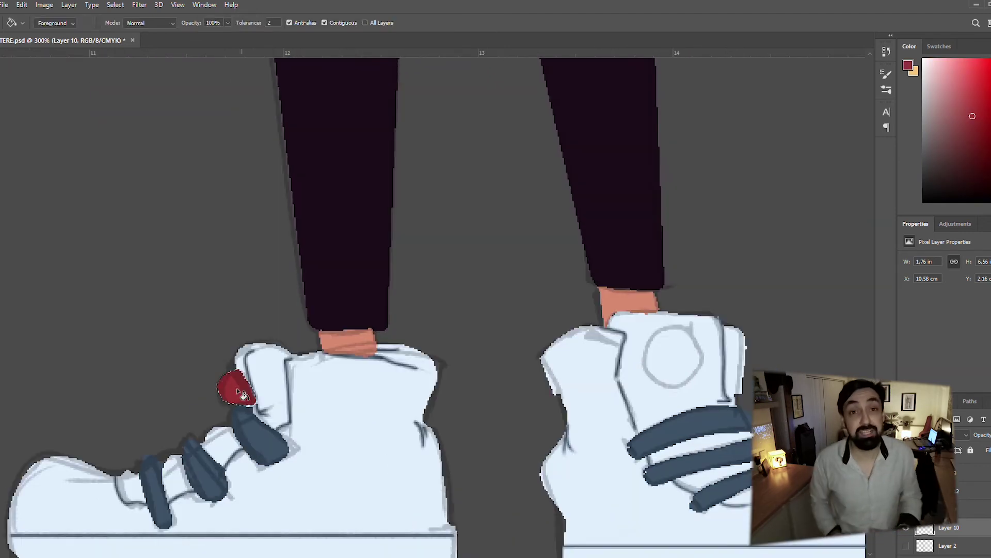
{"action": "left_click", "coordinate": [674, 354]}
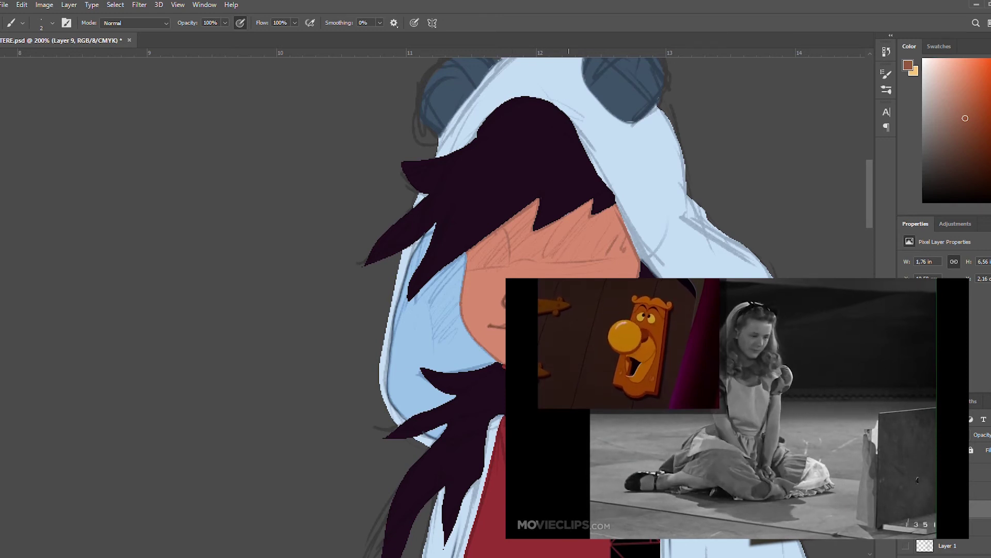
- Outline the hood's shadow across the standing figure's forehead and eyes and fill it with brown
{"action": "mouse_move", "coordinate": [473, 269]}
{"action": "left_mouse_down"}
{"action": "mouse_move", "coordinate": [548, 258]}
{"action": "mouse_move", "coordinate": [630, 207]}
{"action": "left_mouse_up"}
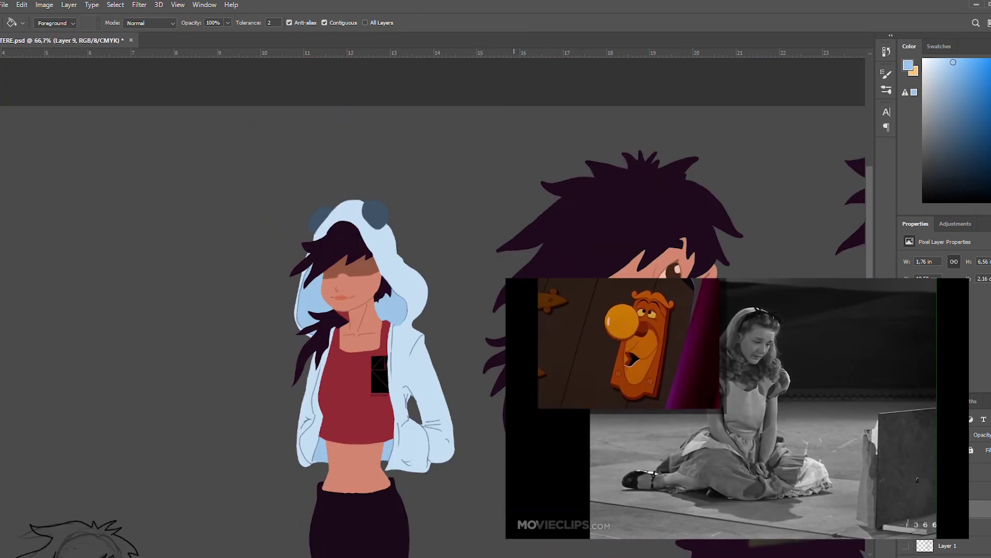
{"action": "key", "text": "ctrl+minus"}
{"action": "key", "text": "ctrl+minus"}
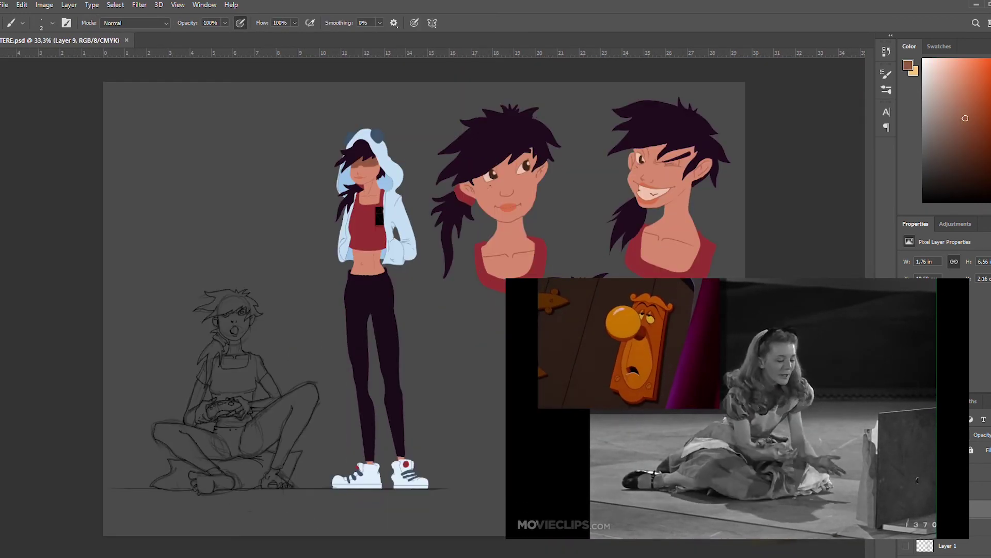
{"action": "key", "text": "ctrl+plus"}
{"action": "key", "text": "ctrl+plus"}
{"action": "scroll", "coordinate": [465, 377], "scroll_direction": "up", "scroll_amount": 5}
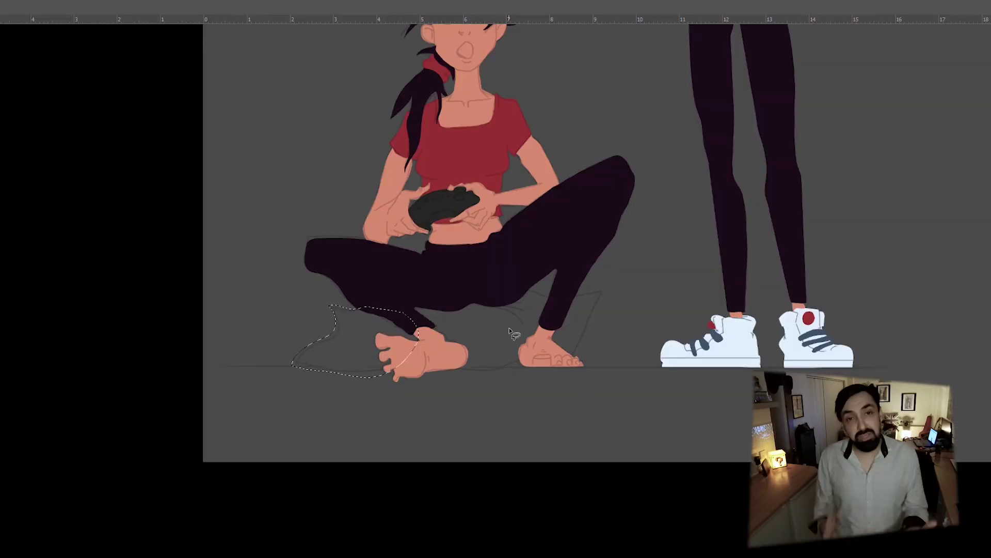
- Outline the floor cushion beneath the seated figure and fill it with slate blue, with a darker blue patch under the thighs
{"action": "mouse_move", "coordinate": [374, 310]}
{"action": "left_mouse_down"}
{"action": "mouse_move", "coordinate": [542, 292]}
{"action": "mouse_move", "coordinate": [495, 367]}
{"action": "mouse_move", "coordinate": [415, 356]}
{"action": "left_mouse_up"}
{"action": "key", "text": "alt+BackSpace"}
{"action": "key", "text": "ctrl+d"}
{"action": "left_click_drag", "start_coordinate": [391, 309], "coordinate": [380, 362]}
{"action": "key", "text": "alt+BackSpace"}
{"action": "key", "text": "ctrl+d"}
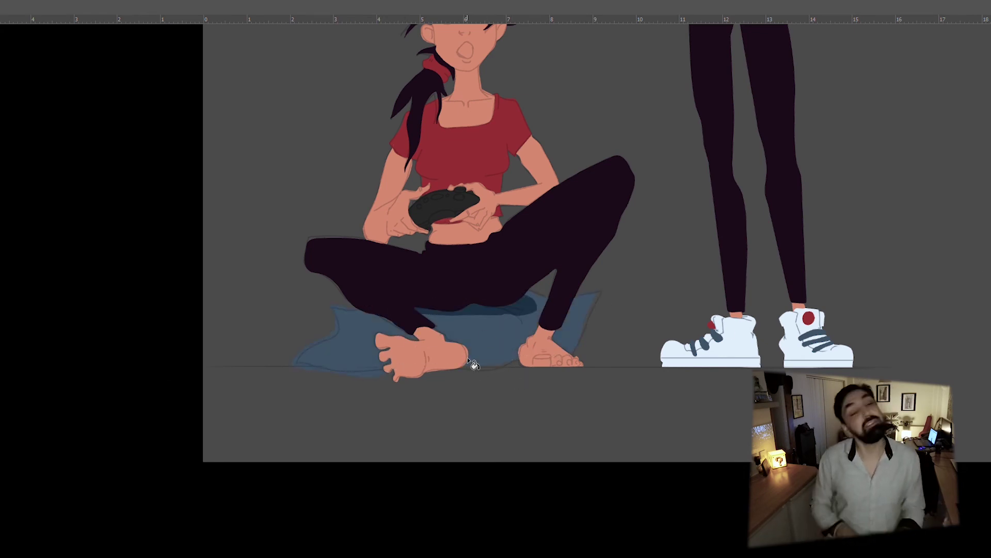
- Fill the seated figure's open mouth with bright red and draw the nose with hatching on its underside
{"action": "left_click_drag", "start_coordinate": [474, 364], "coordinate": [444, 465]}
{"action": "scroll", "coordinate": [401, 453], "scroll_direction": "up", "scroll_amount": 3}
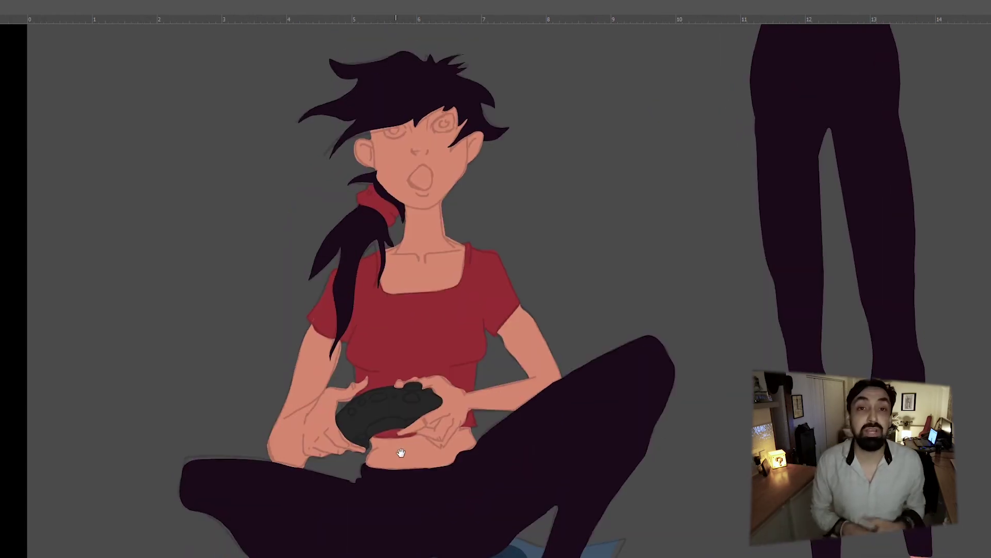
{"action": "scroll", "coordinate": [401, 453], "scroll_direction": "up", "scroll_amount": 3}
{"action": "left_click", "coordinate": [406, 286]}
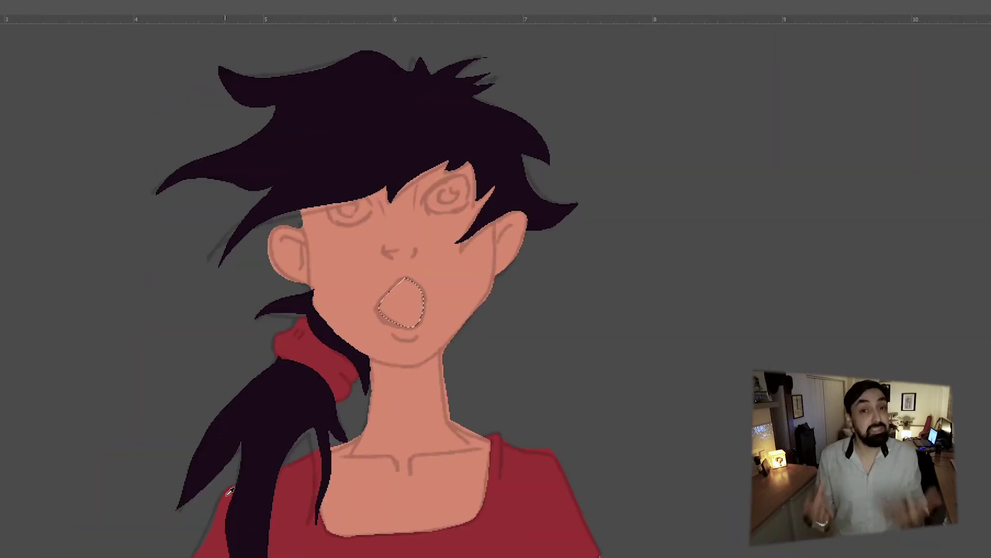
{"action": "left_click", "coordinate": [416, 310]}
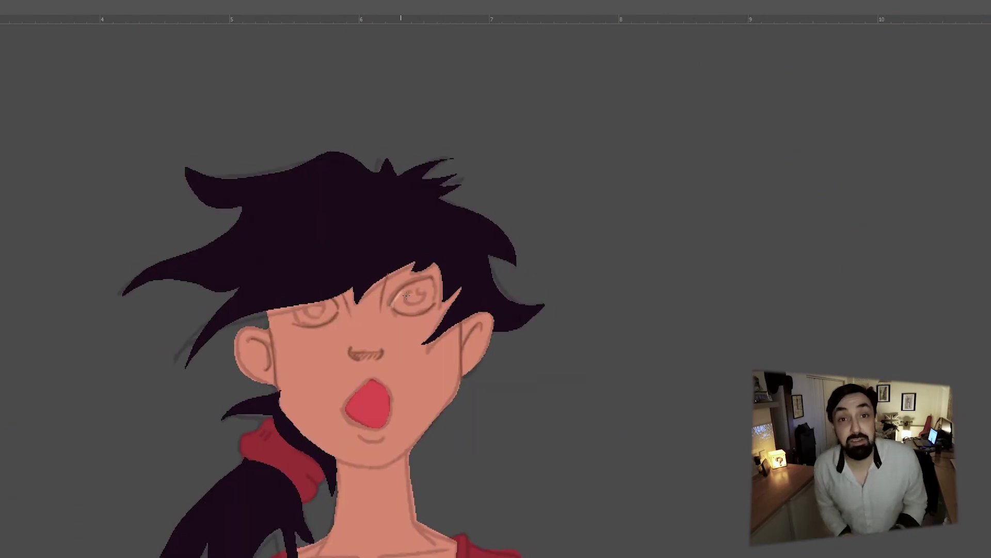
- Fill both of the seated figure's eyes with pale pink
{"action": "left_click", "coordinate": [416, 295]}
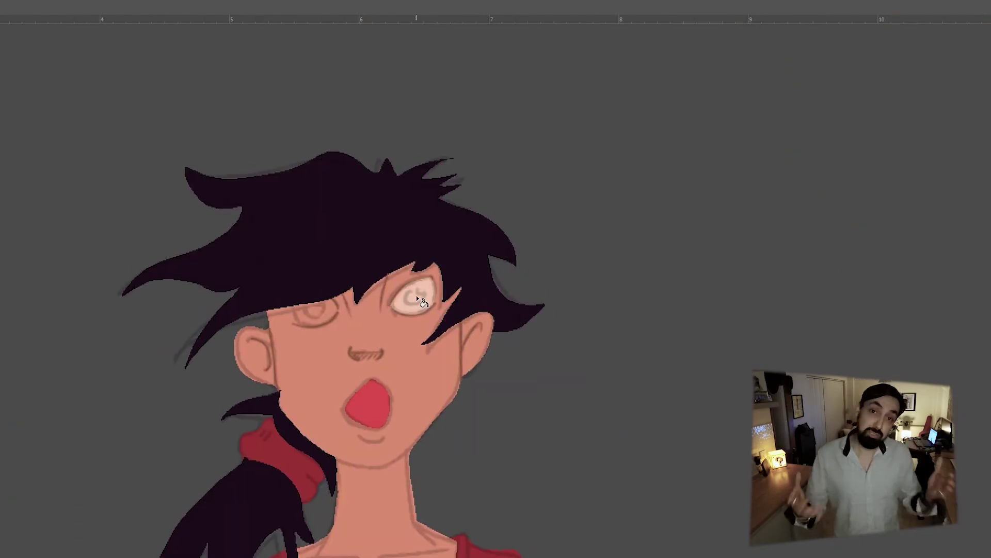
{"action": "left_click", "coordinate": [312, 309]}
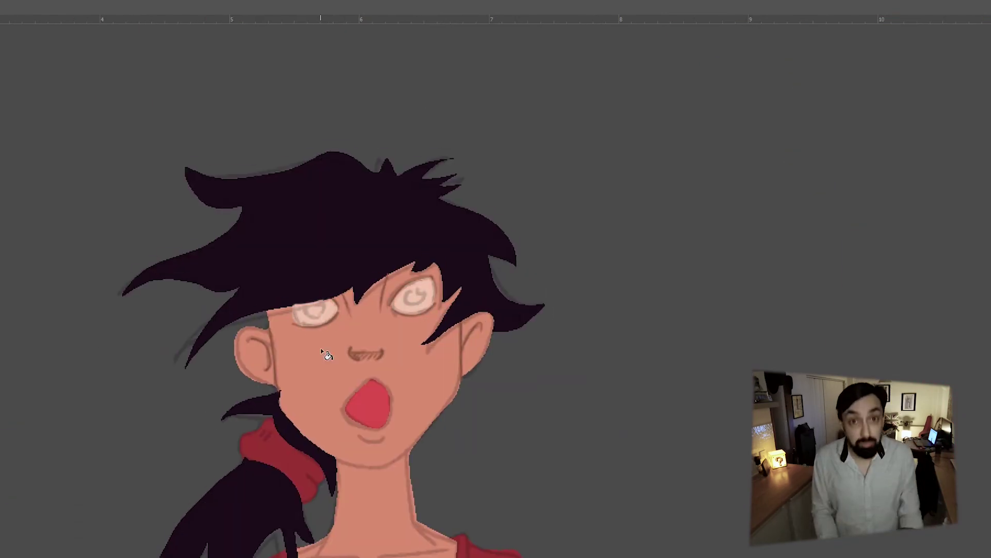
{"action": "scroll", "coordinate": [320, 348], "scroll_direction": "down", "scroll_amount": 1}
{"action": "scroll", "coordinate": [322, 343], "scroll_direction": "left", "scroll_amount": 5}
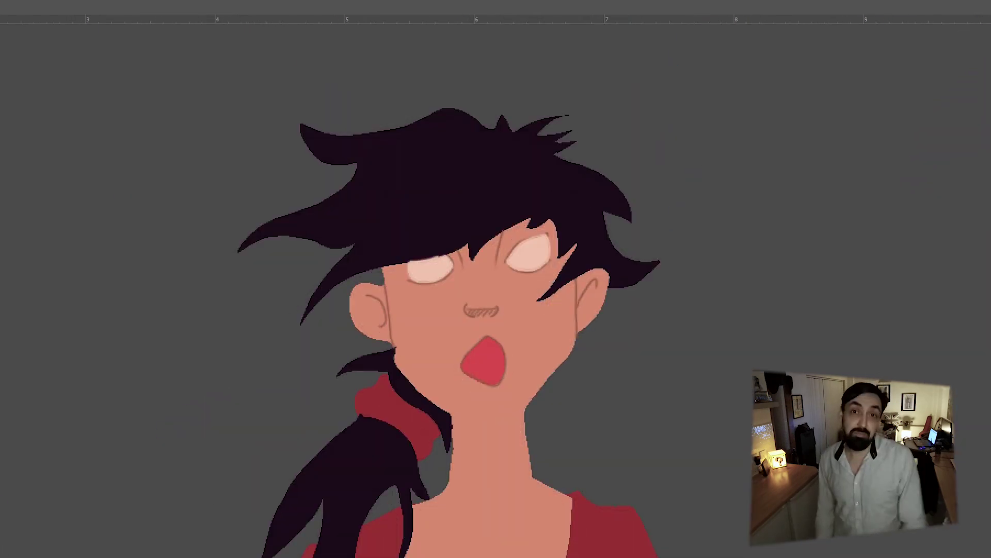
- Colour the seated figure's lower lip orange, toggling the sketch lines to check the flat colours
{"action": "scroll", "coordinate": [533, 392], "scroll_direction": "down", "scroll_amount": 10}
{"action": "scroll", "coordinate": [534, 391], "scroll_direction": "up", "scroll_amount": 10}
{"action": "left_click", "coordinate": [472, 401]}
{"action": "key", "text": "ctrl+comma"}
{"action": "scroll", "coordinate": [471, 358], "scroll_direction": "down", "scroll_amount": 5}
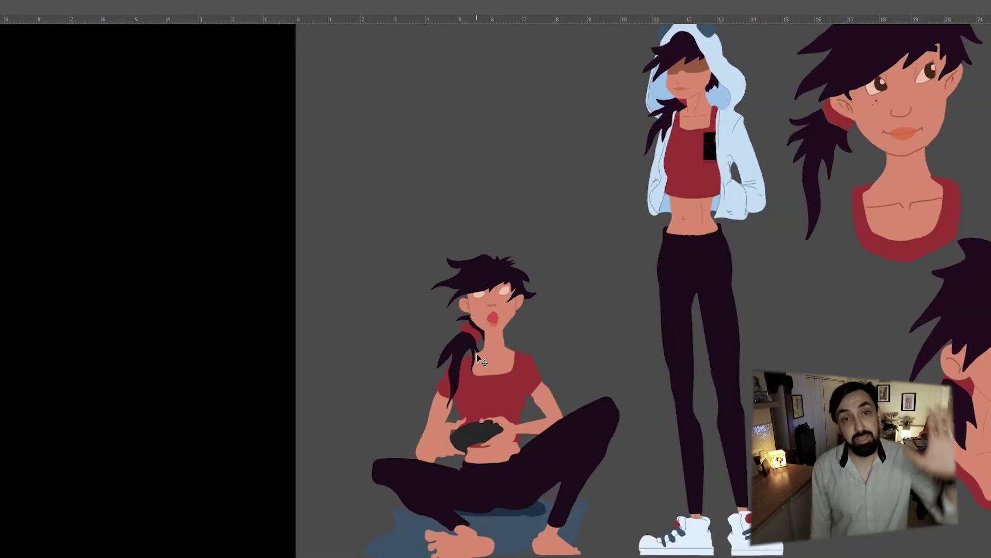
{"action": "scroll", "coordinate": [472, 412], "scroll_direction": "up", "scroll_amount": 5}
{"action": "scroll", "coordinate": [472, 412], "scroll_direction": "up", "scroll_amount": 2}
{"action": "key", "text": "ctrl+comma"}
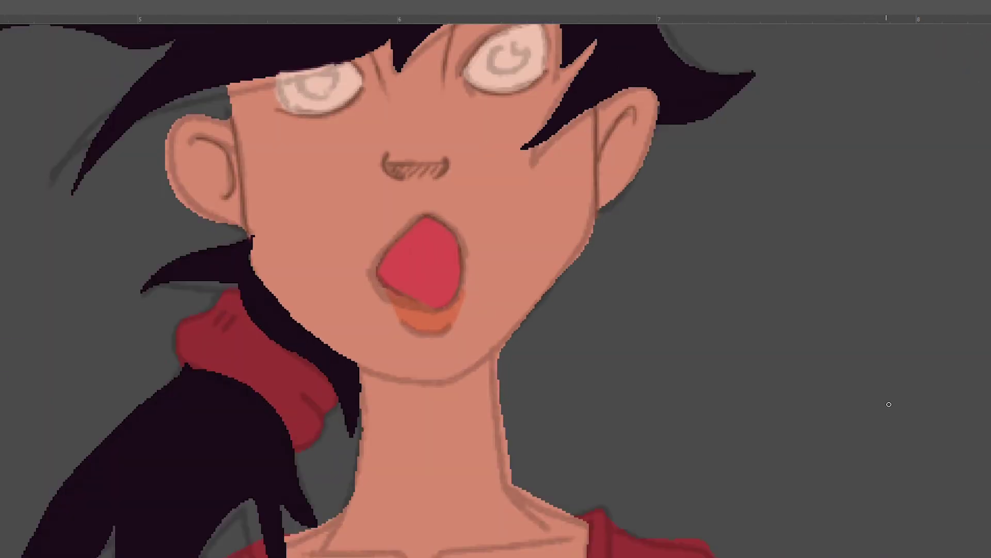
{"action": "key", "text": "ctrl+comma"}
- Draw the wrist, knuckle and finger lines in brown over the seated figure's hands holding the game controller
{"action": "scroll", "coordinate": [467, 338], "scroll_direction": "up", "scroll_amount": 4}
{"action": "scroll", "coordinate": [468, 338], "scroll_direction": "down", "scroll_amount": 4}
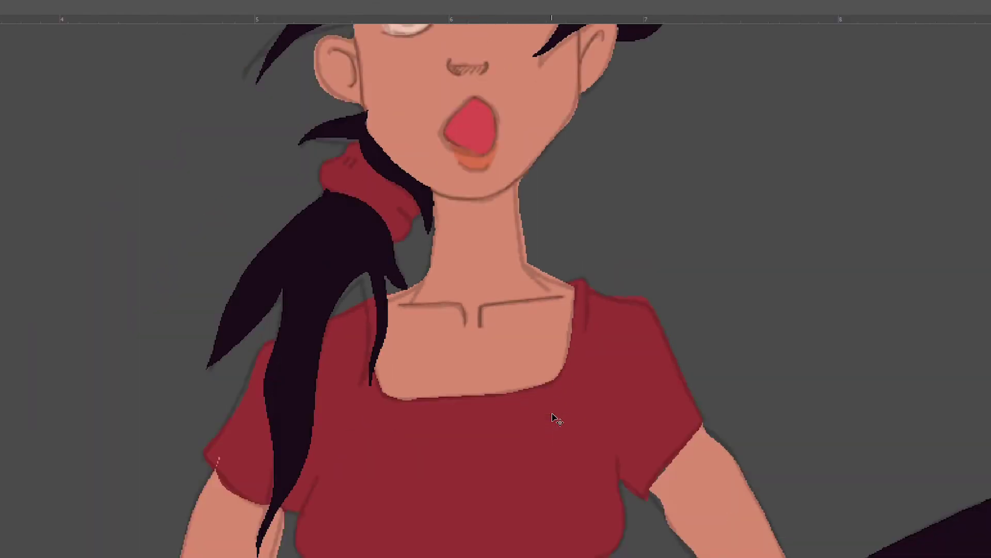
{"action": "scroll", "coordinate": [556, 416], "scroll_direction": "up", "scroll_amount": 4}
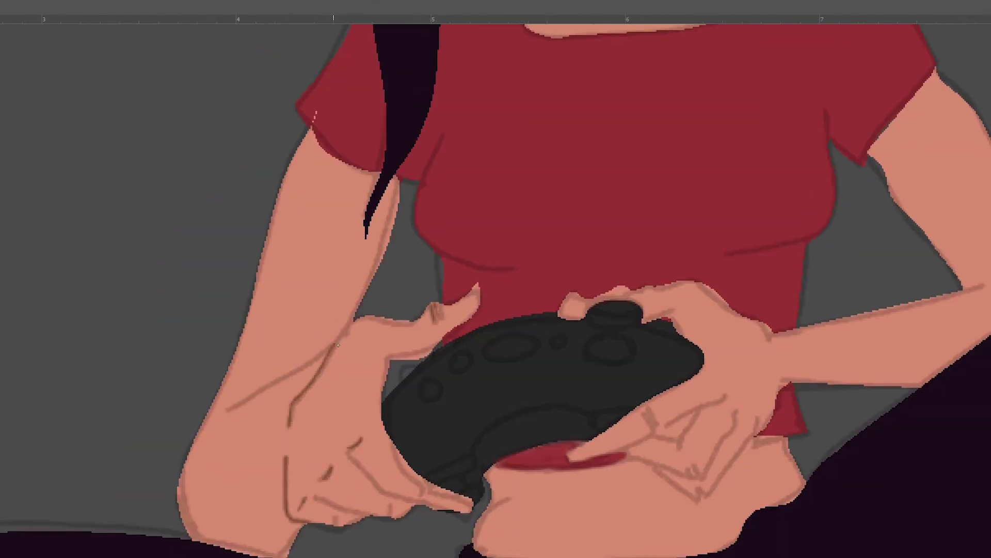
{"action": "scroll", "coordinate": [333, 350], "scroll_direction": "down", "scroll_amount": 3}
{"action": "scroll", "coordinate": [289, 375], "scroll_direction": "up", "scroll_amount": 3}
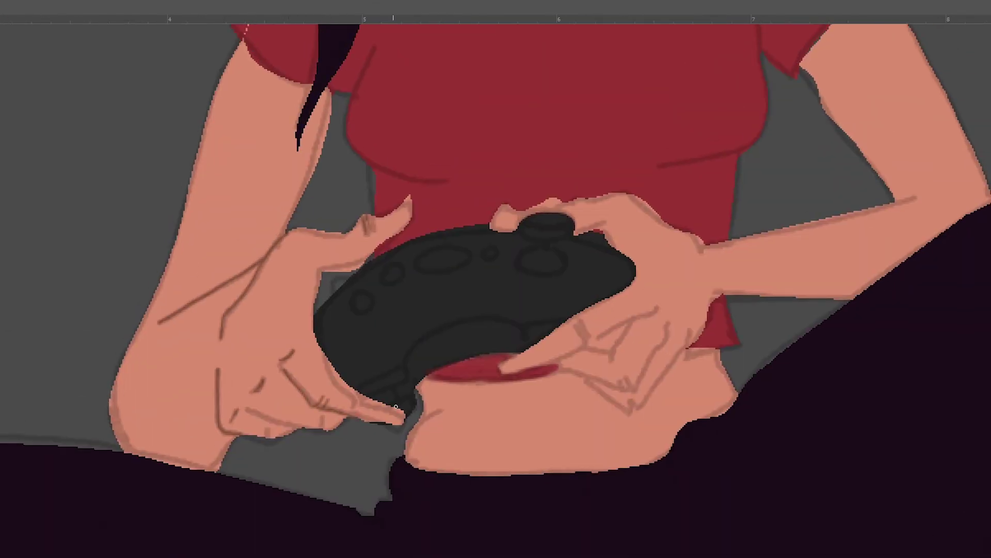
{"action": "scroll", "coordinate": [543, 482], "scroll_direction": "up", "scroll_amount": 2}
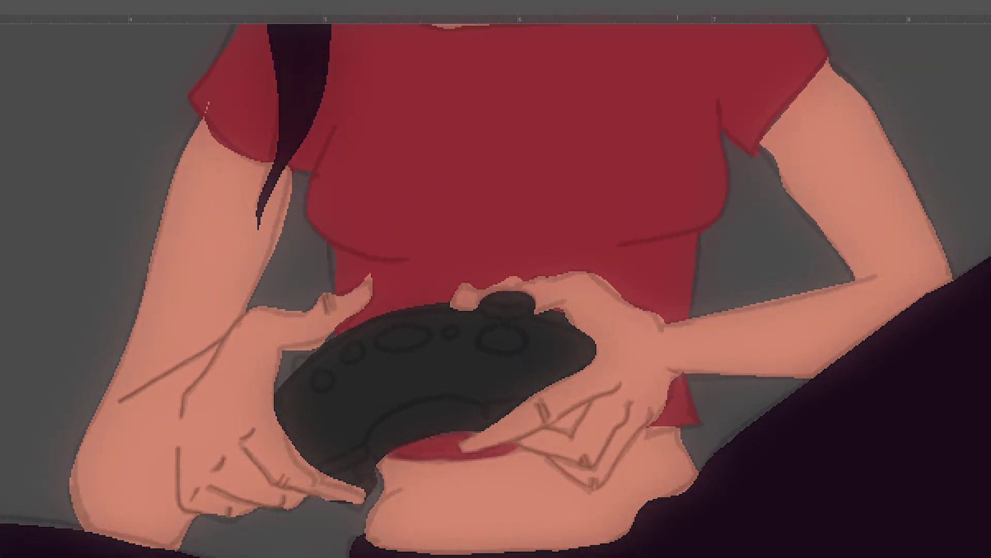
{"action": "scroll", "coordinate": [661, 326], "scroll_direction": "down", "scroll_amount": 3}
{"action": "scroll", "coordinate": [594, 343], "scroll_direction": "up", "scroll_amount": 3}
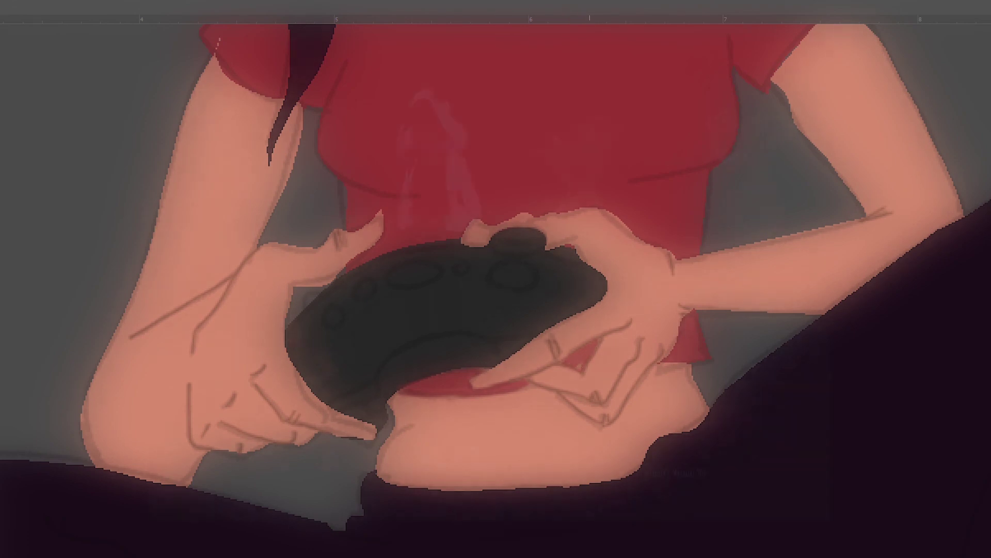